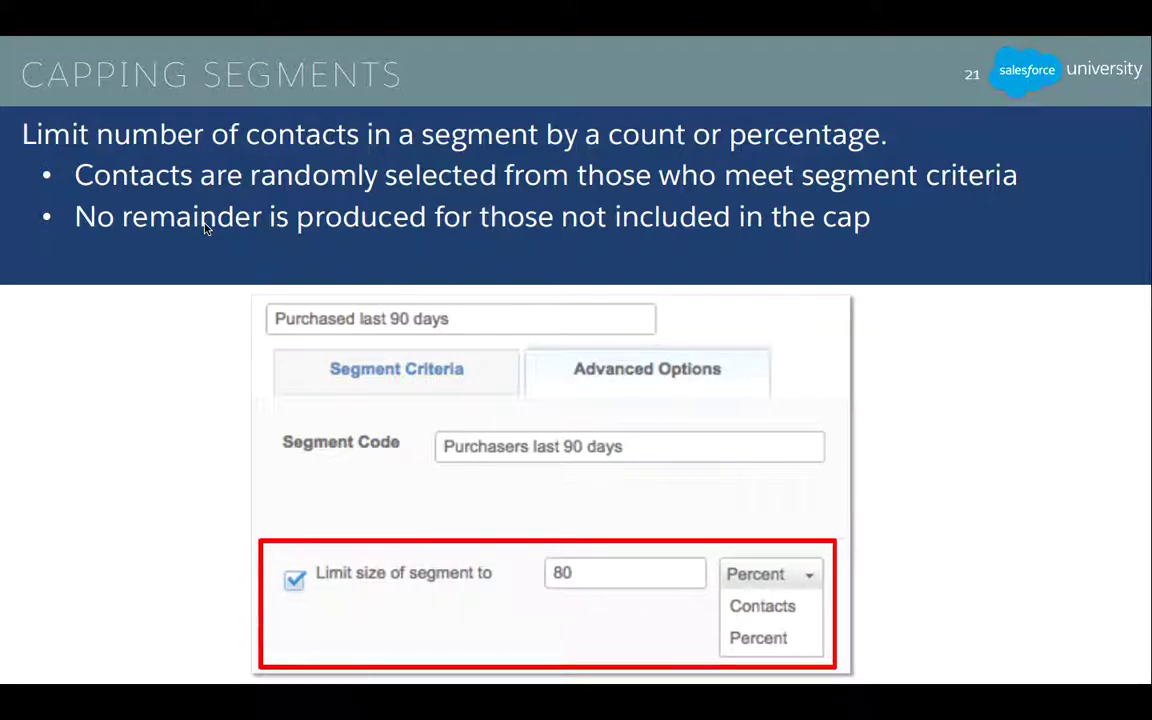
{"action": "key", "text": "Right"}
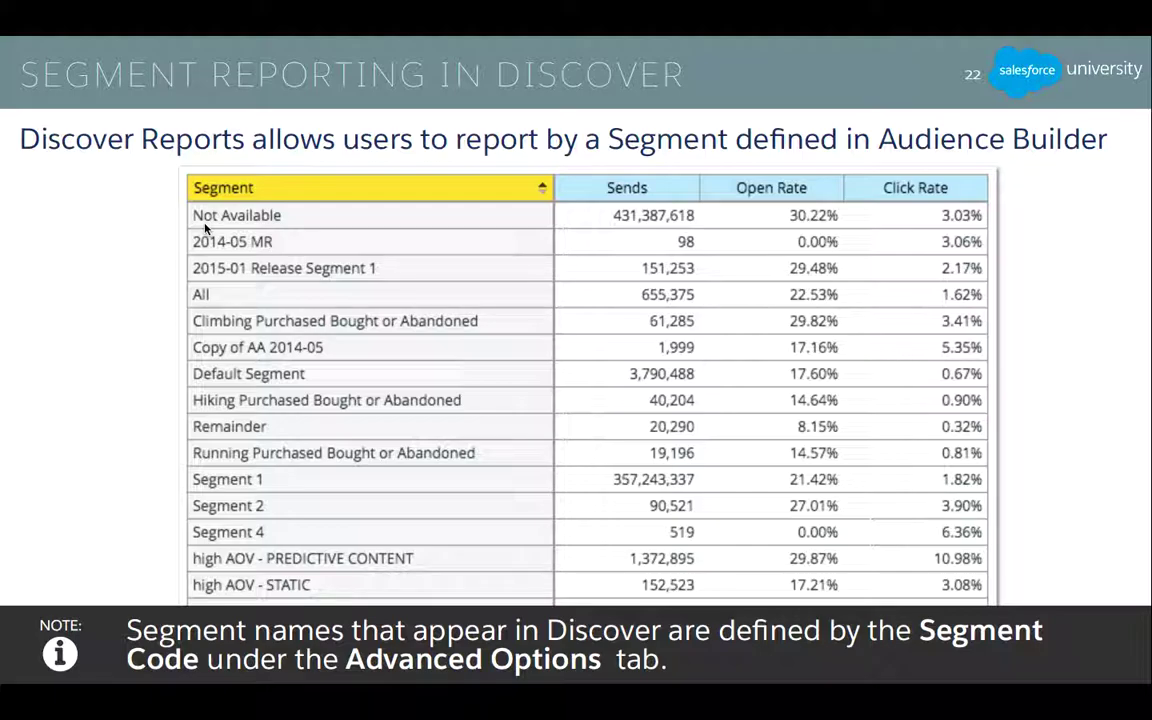
{"action": "key", "text": "Right"}
Step: Switch to the Audience Builder page in Google Chrome and briefly show the running totals for the audience's segments
{"action": "key", "text": "ctrl+Up"}
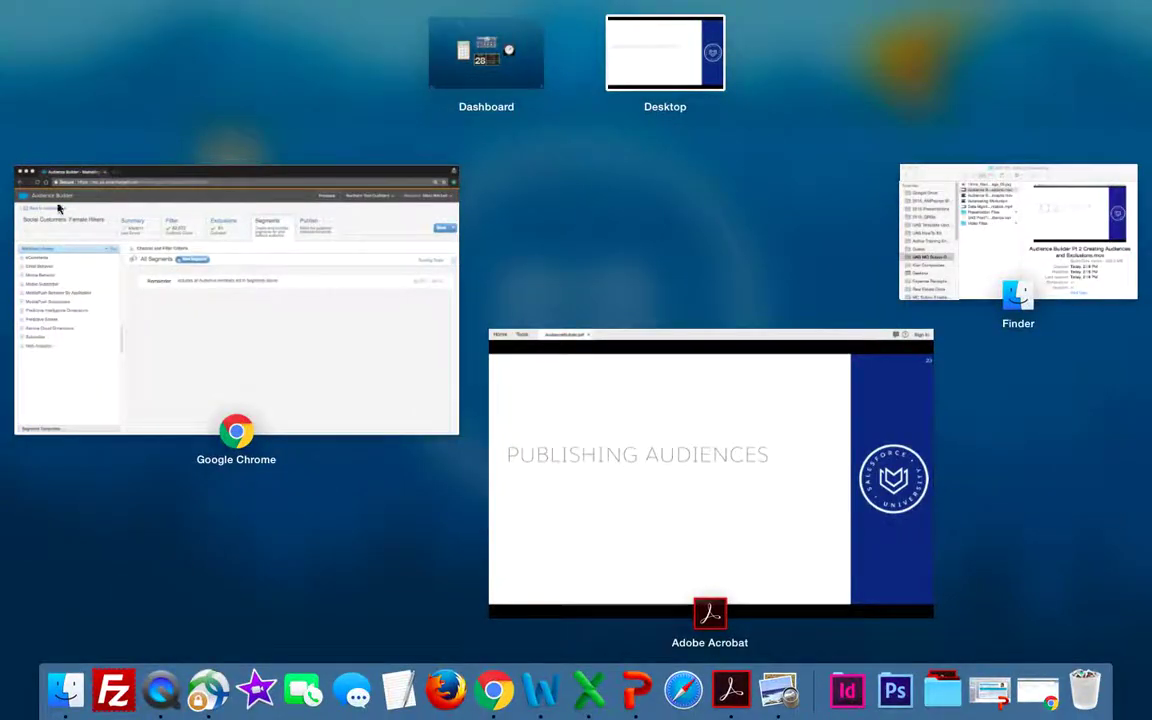
{"action": "left_click", "coordinate": [383, 391]}
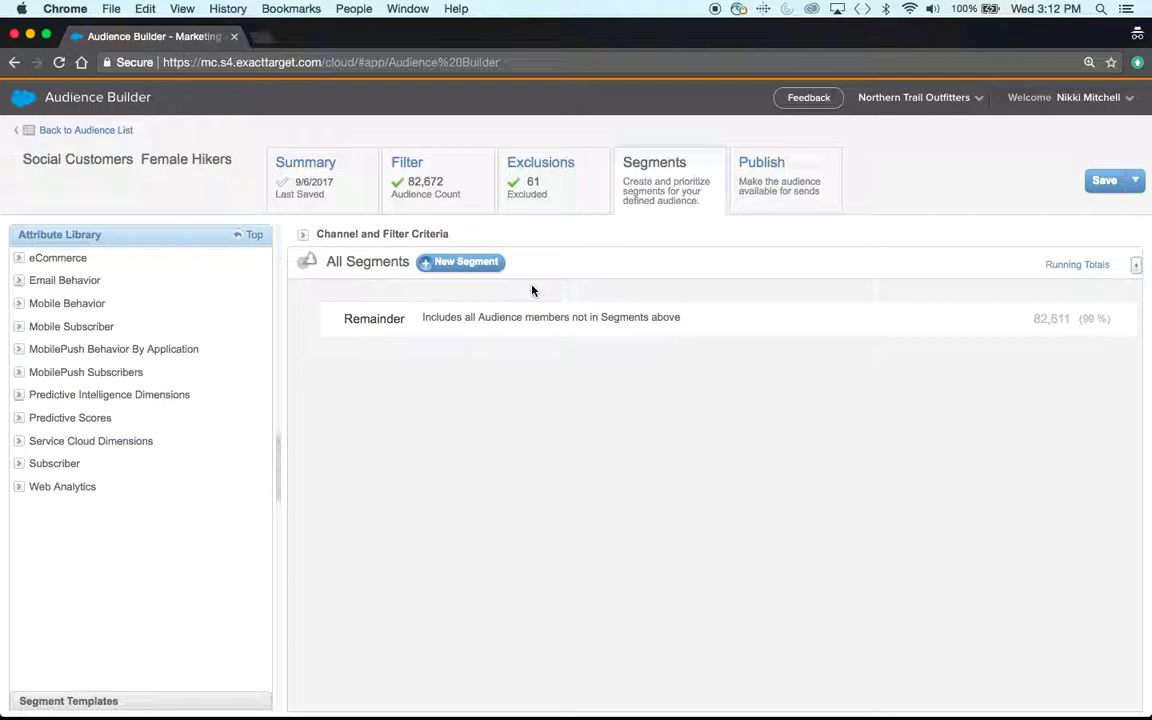
{"action": "left_click", "coordinate": [1136, 265]}
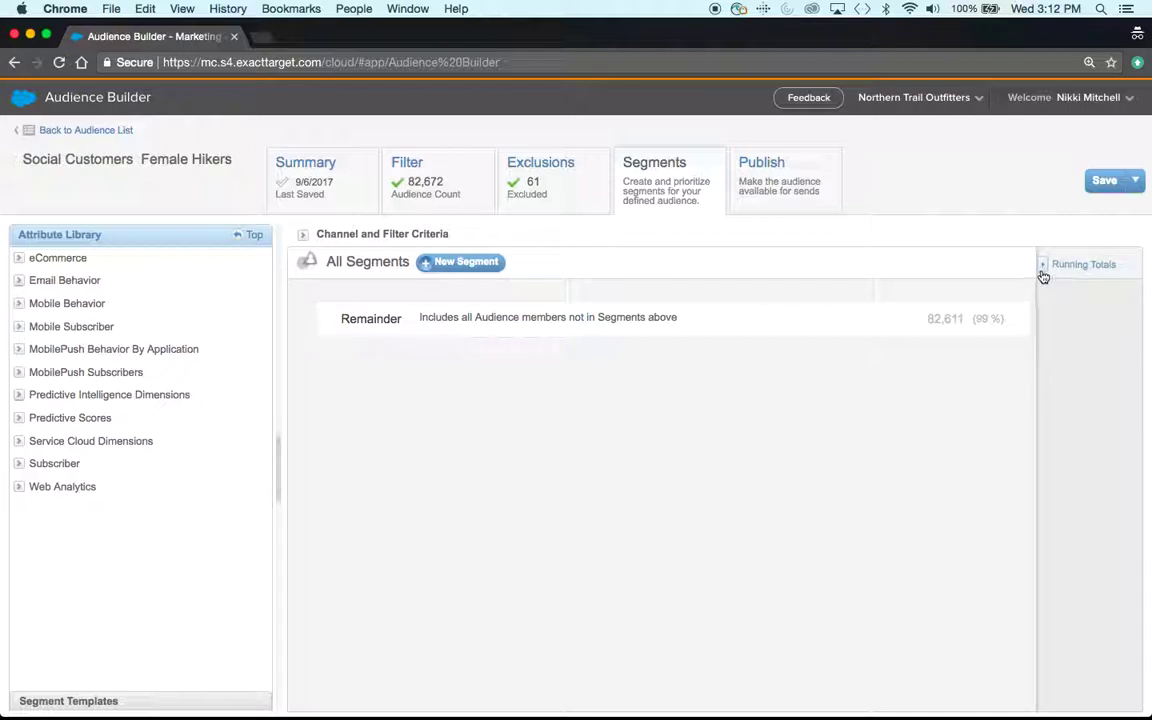
{"action": "left_click", "coordinate": [1042, 266]}
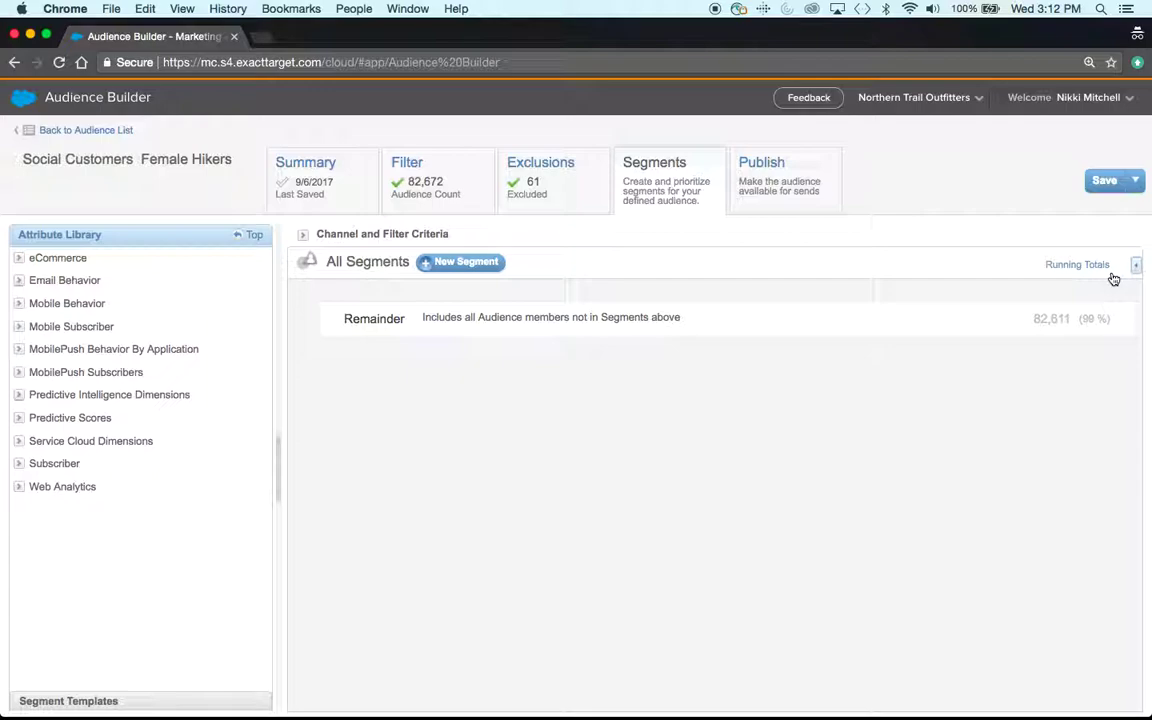
Step: Create a new segment and add the eCommerce order detail criterion Orders by Channel is online
{"action": "left_click", "coordinate": [446, 266]}
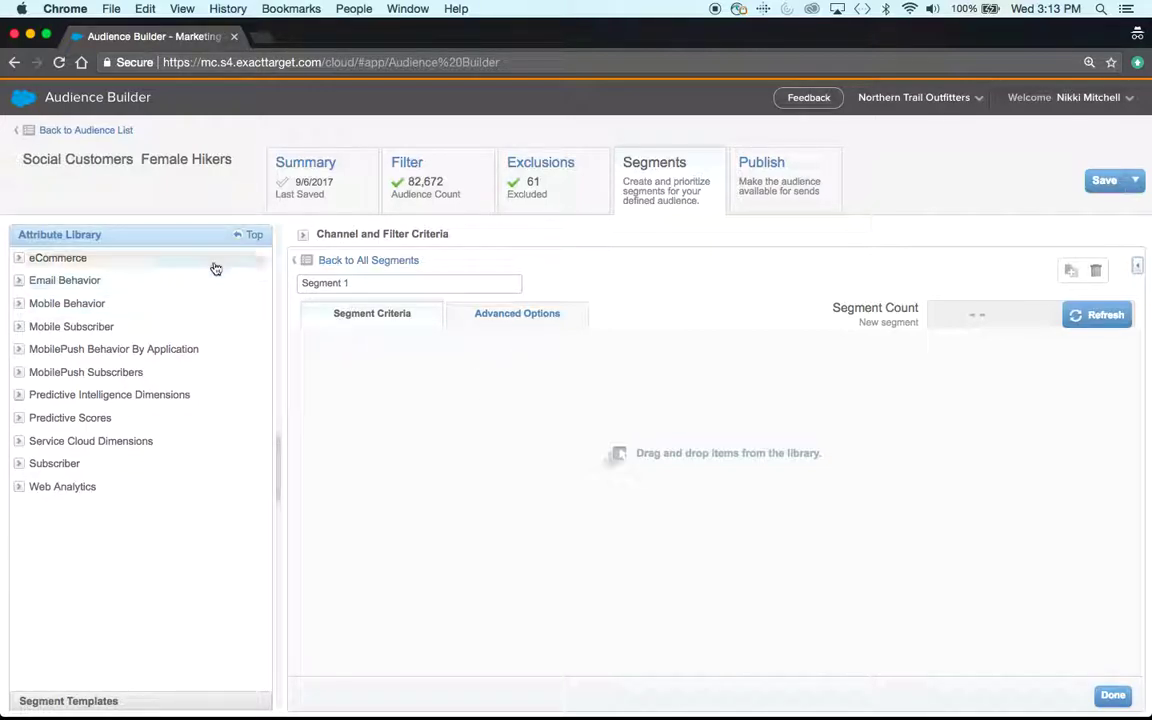
{"action": "left_click", "coordinate": [22, 260]}
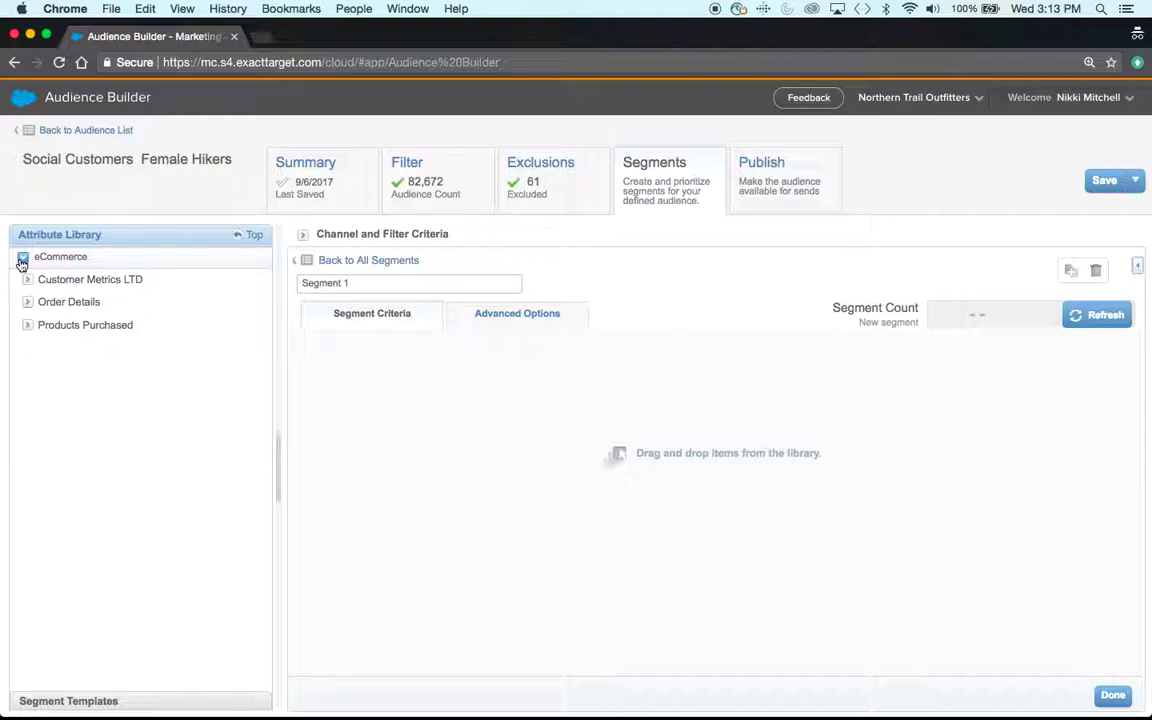
{"action": "left_click", "coordinate": [28, 301]}
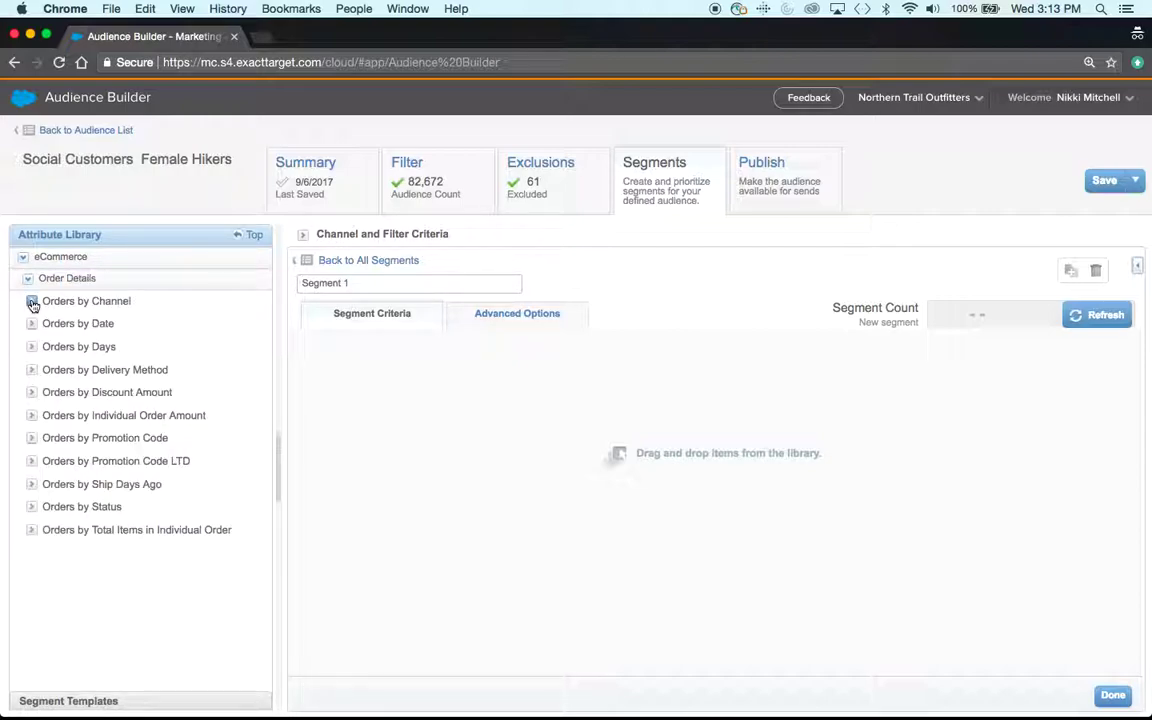
{"action": "left_click", "coordinate": [32, 303]}
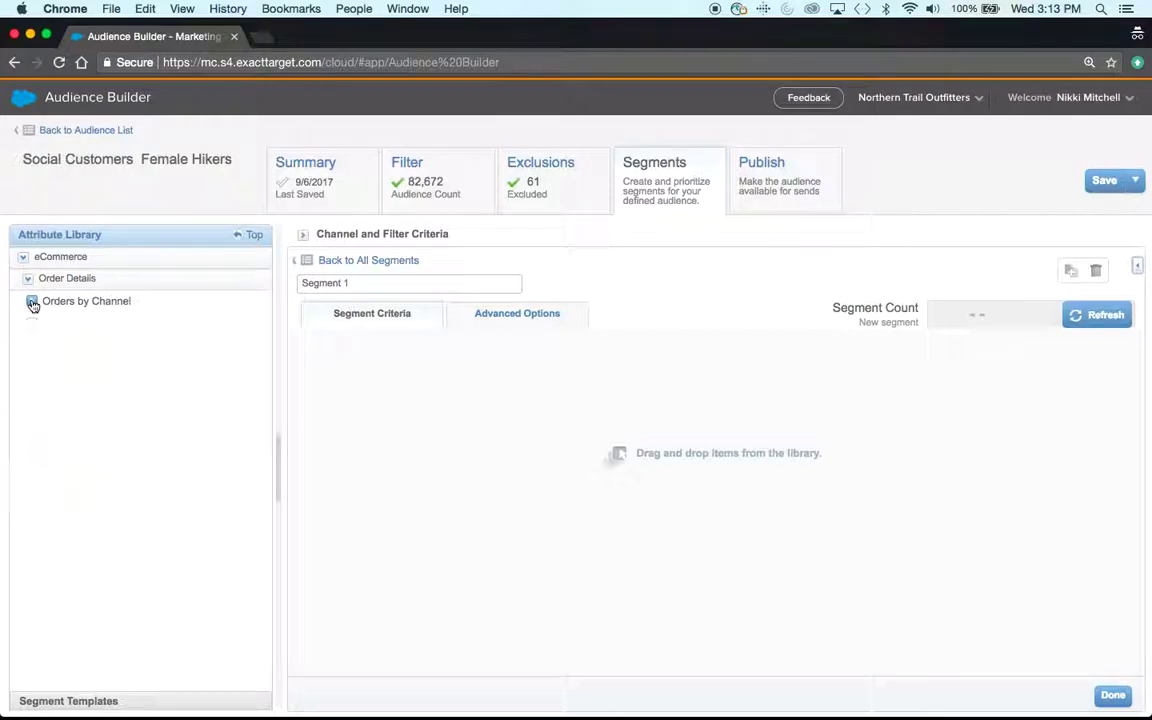
{"action": "left_click_drag", "start_coordinate": [64, 368], "coordinate": [362, 410]}
Step: Rename the new segment as Online Orders
{"action": "left_click_drag", "start_coordinate": [350, 283], "coordinate": [303, 278]}
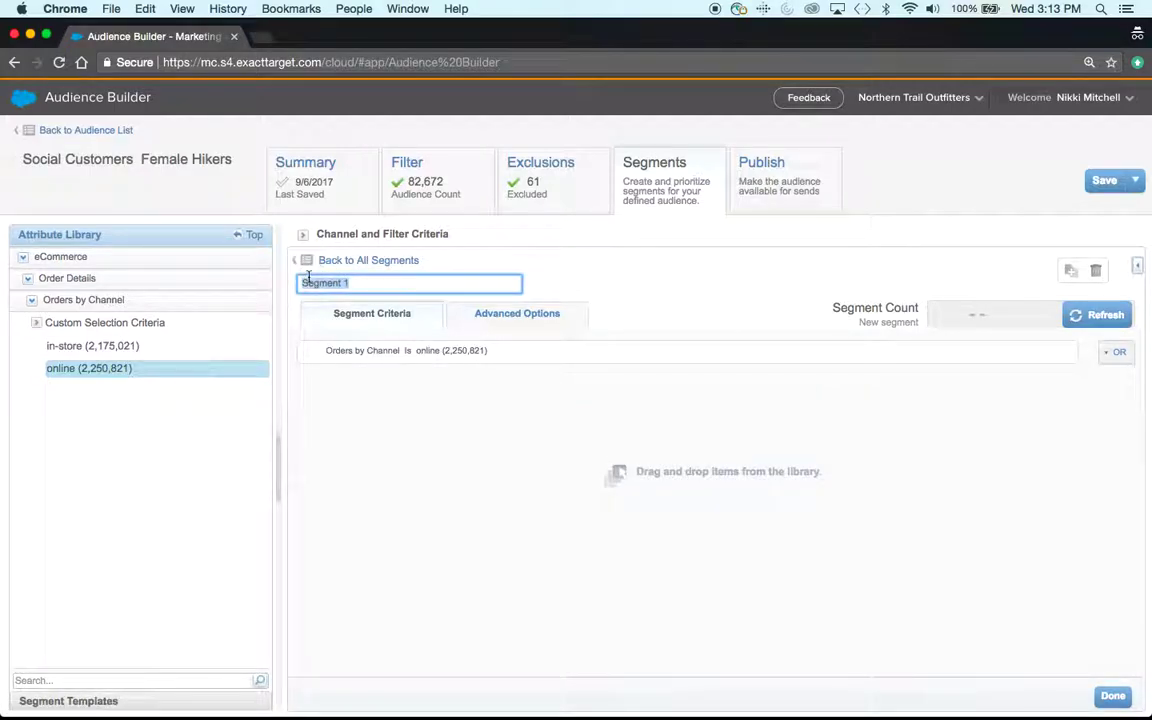
{"action": "type", "text": "Online Pur"}
{"action": "key", "text": "BackSpace"}
{"action": "key", "text": "BackSpace"}
{"action": "key", "text": "BackSpace"}
{"action": "type", "text": "Orders"}
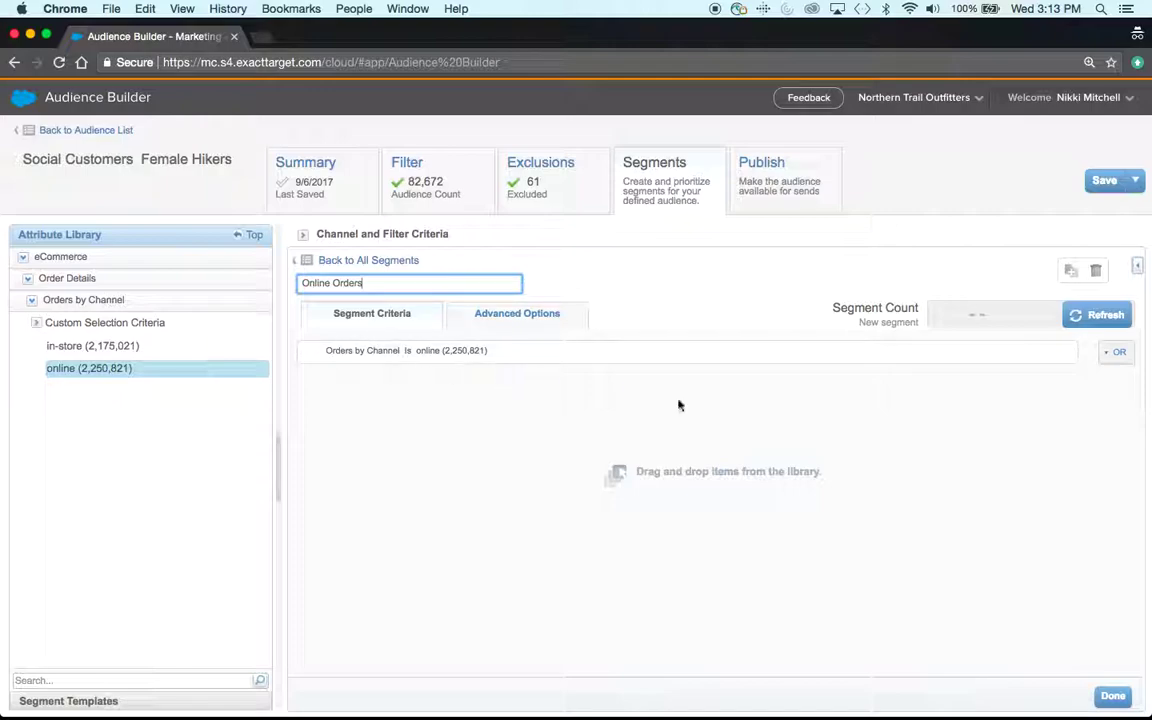
Step: Refresh the Online Orders segment count and return to the list of all segments
{"action": "left_click", "coordinate": [1106, 317]}
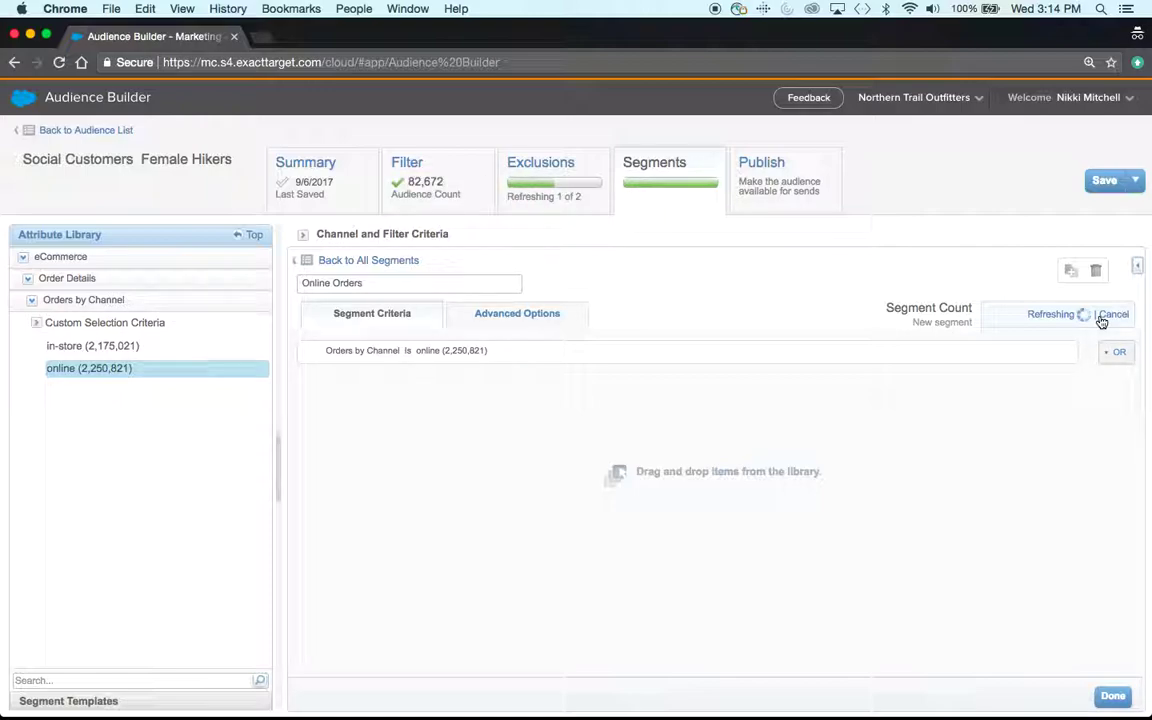
{"action": "left_click", "coordinate": [1101, 319]}
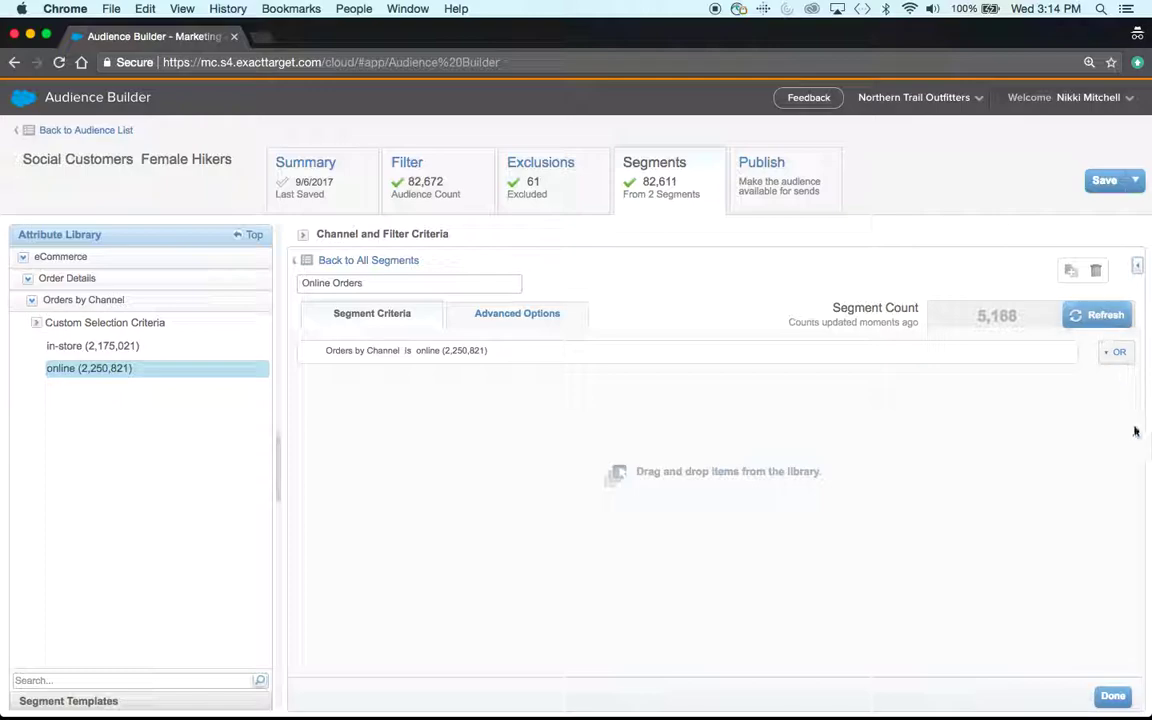
{"action": "left_click", "coordinate": [391, 261]}
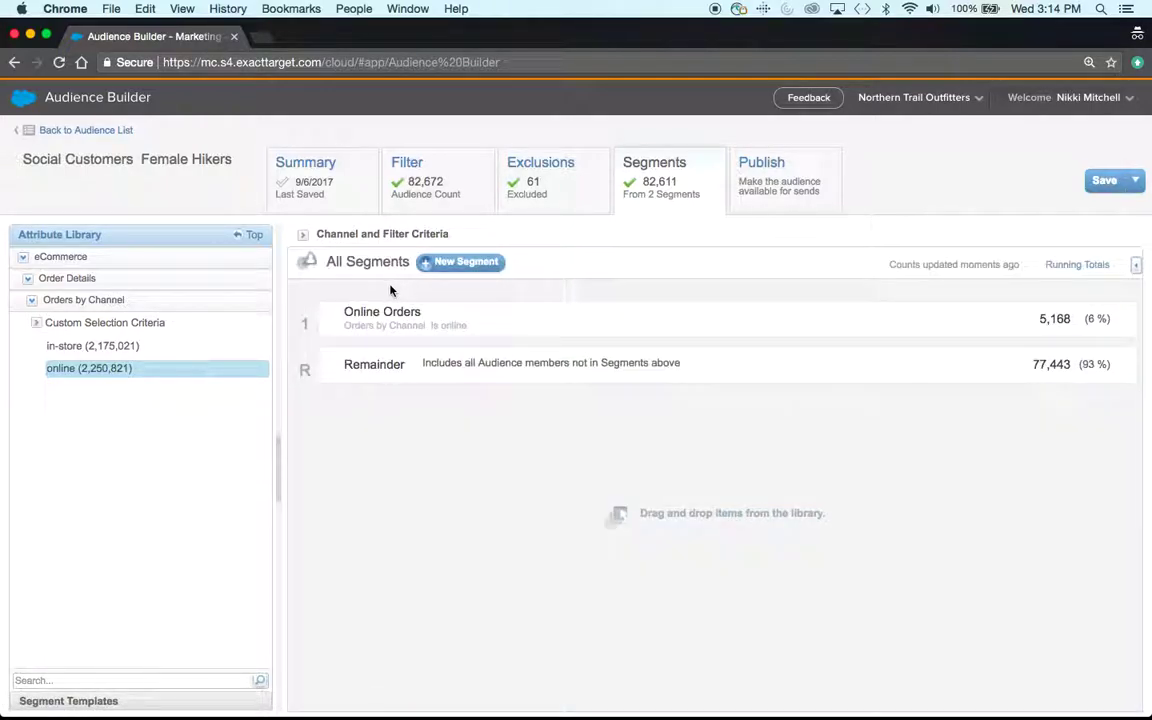
Step: Create a second segment with the criterion Orders by Channel is in-store and name it In-Store Purchasers
{"action": "left_click", "coordinate": [471, 262]}
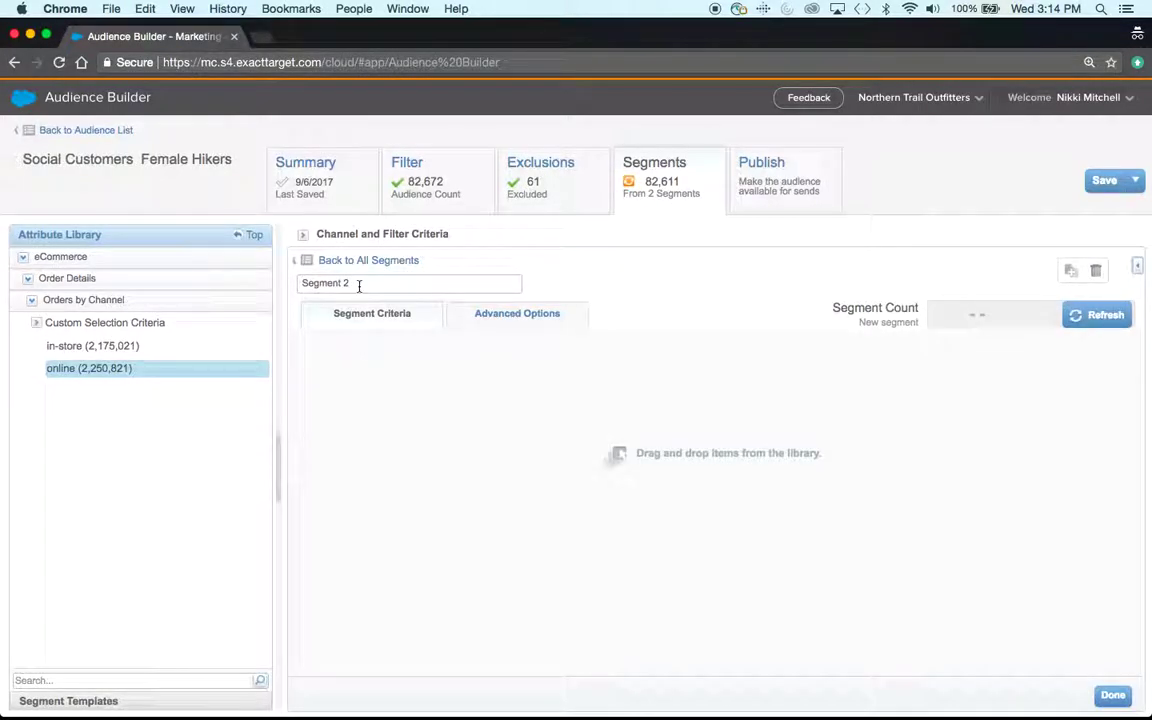
{"action": "left_click_drag", "start_coordinate": [140, 345], "coordinate": [295, 283]}
{"action": "type", "text": "In-Store Purchasers"}
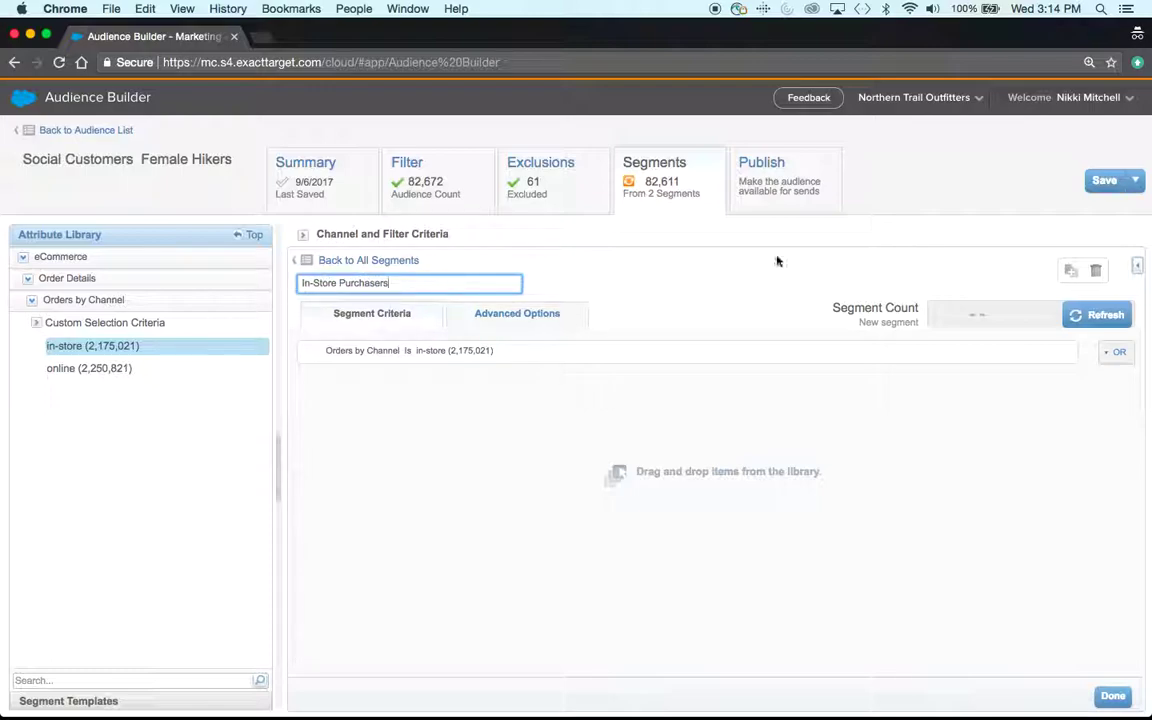
Step: Refresh the In-Store Purchasers segment count and check the running totals across the segments
{"action": "left_click", "coordinate": [1088, 316]}
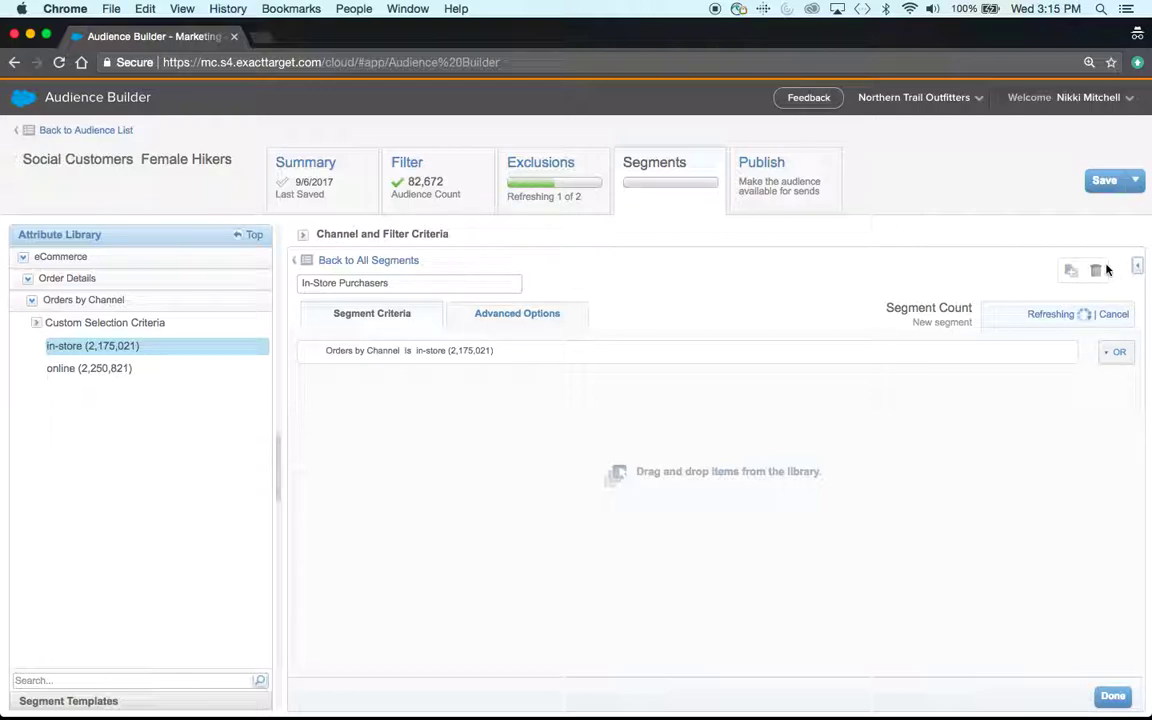
{"action": "left_click", "coordinate": [1137, 266]}
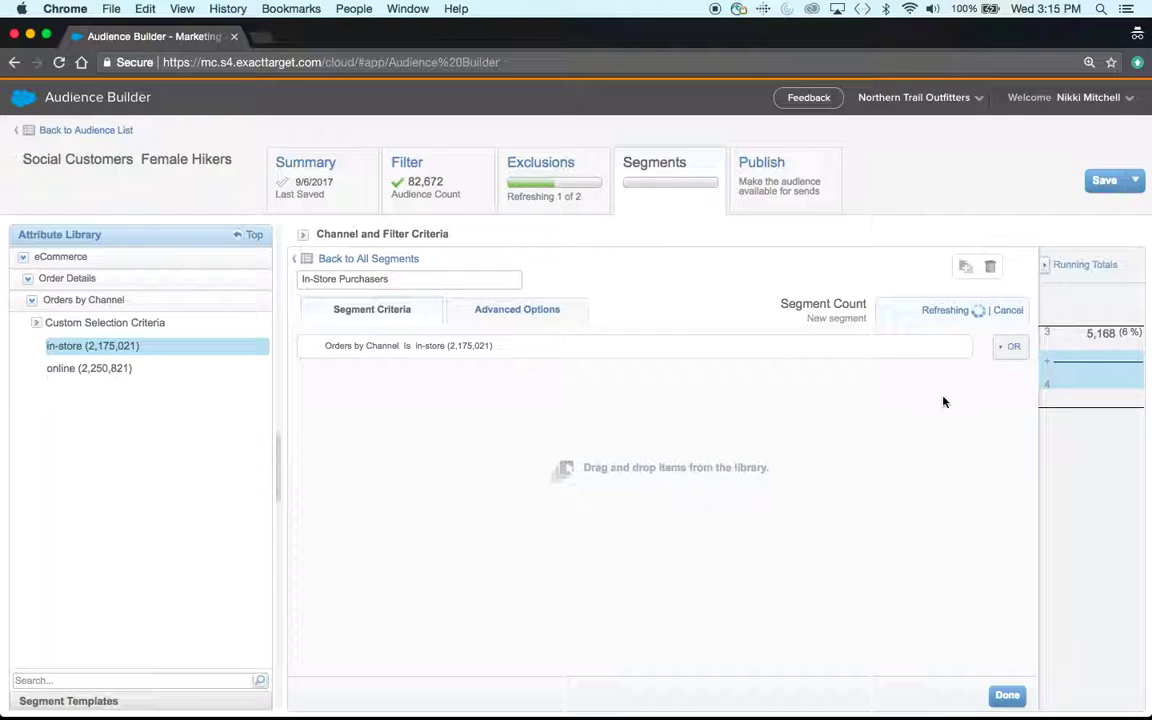
{"action": "left_click", "coordinate": [1045, 265]}
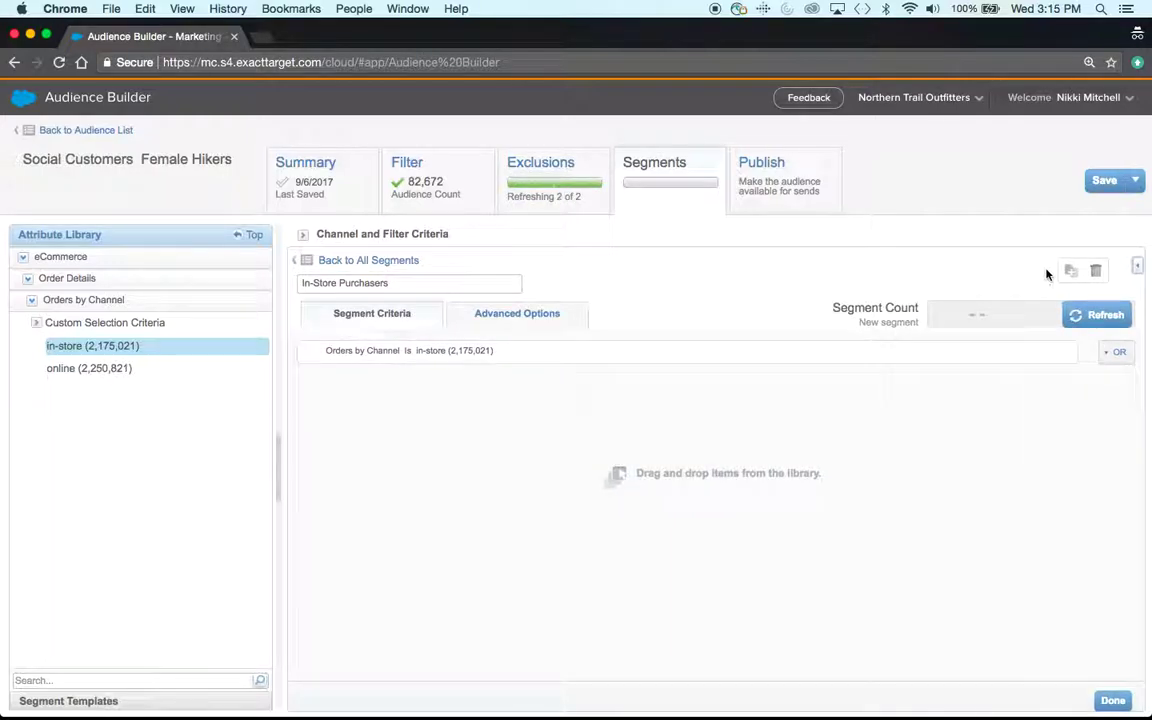
{"action": "left_click", "coordinate": [1140, 265]}
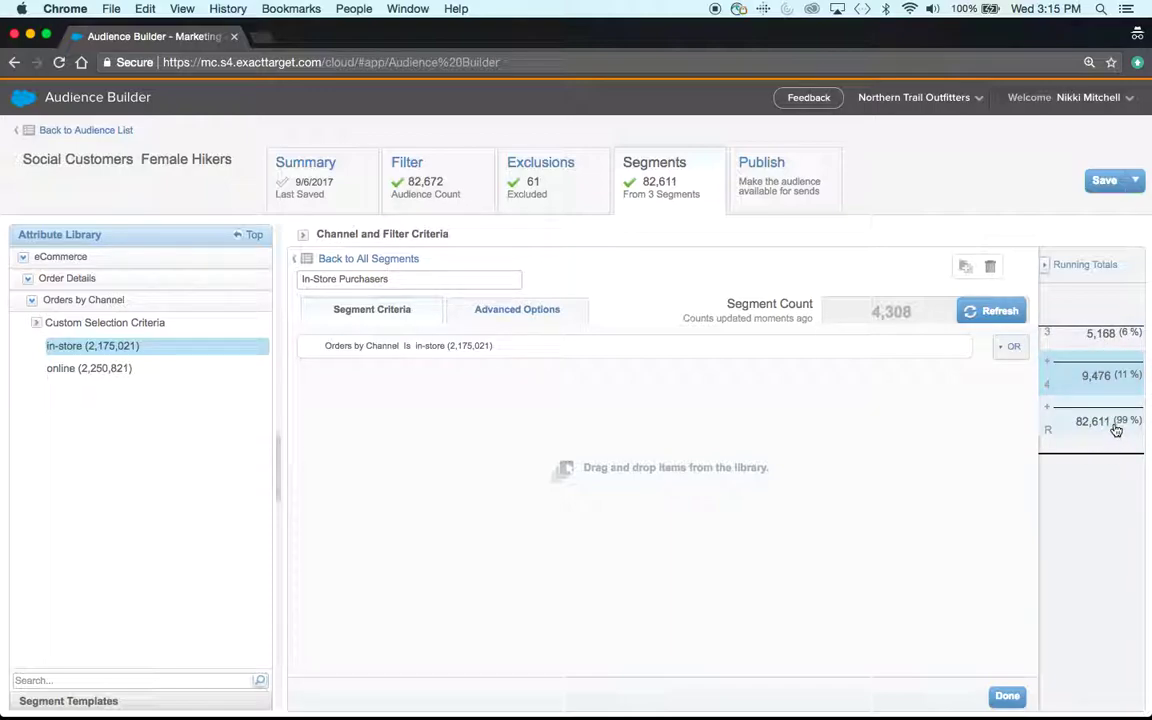
{"action": "left_click", "coordinate": [1044, 264]}
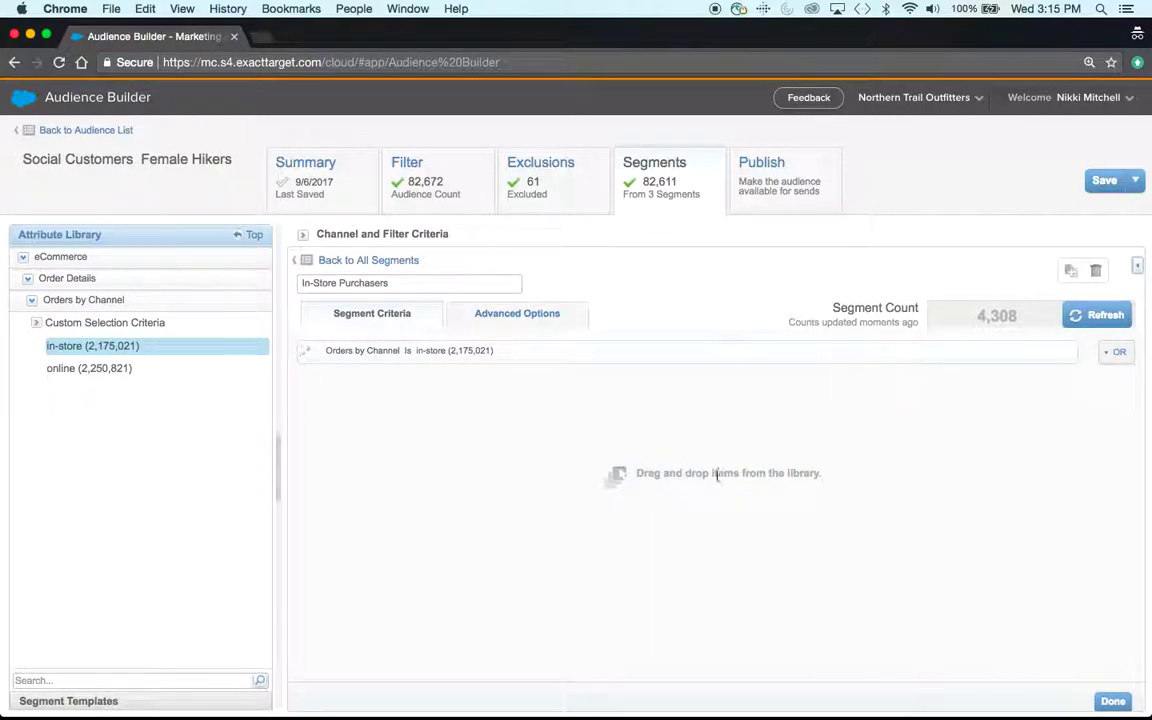
Step: From the list of all segments, create a third segment for a Date of Last Purchase of 10-12 months or 13+ months
{"action": "left_click", "coordinate": [386, 260]}
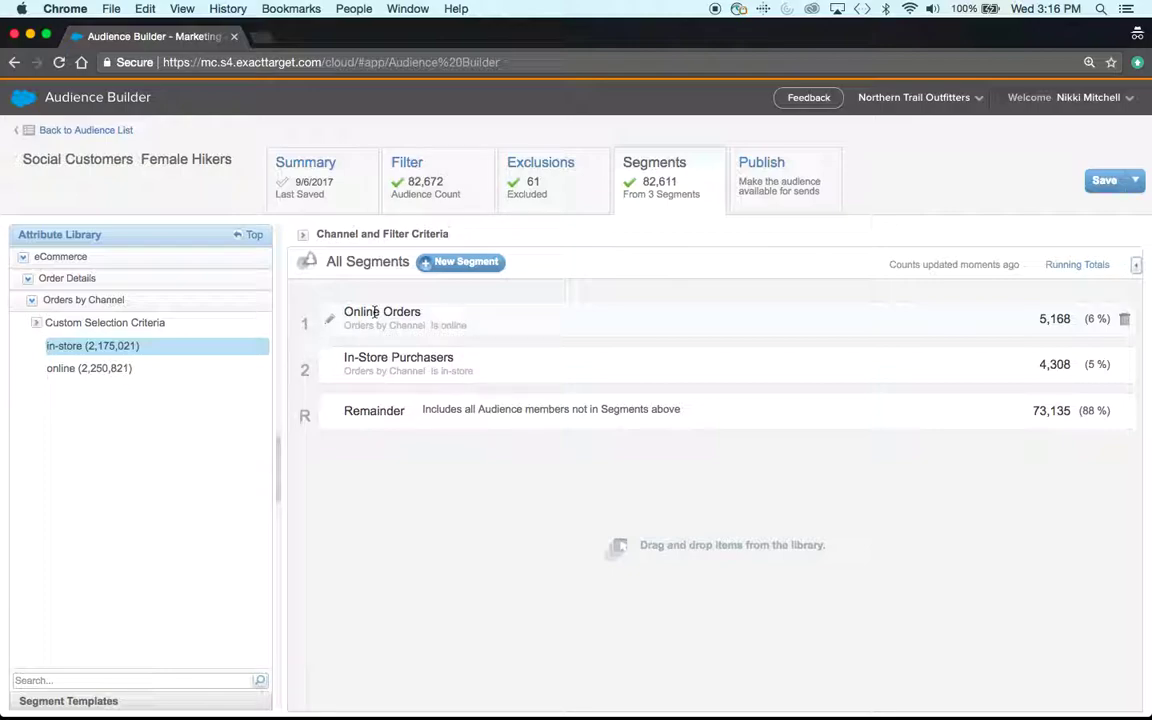
{"action": "left_click", "coordinate": [47, 260]}
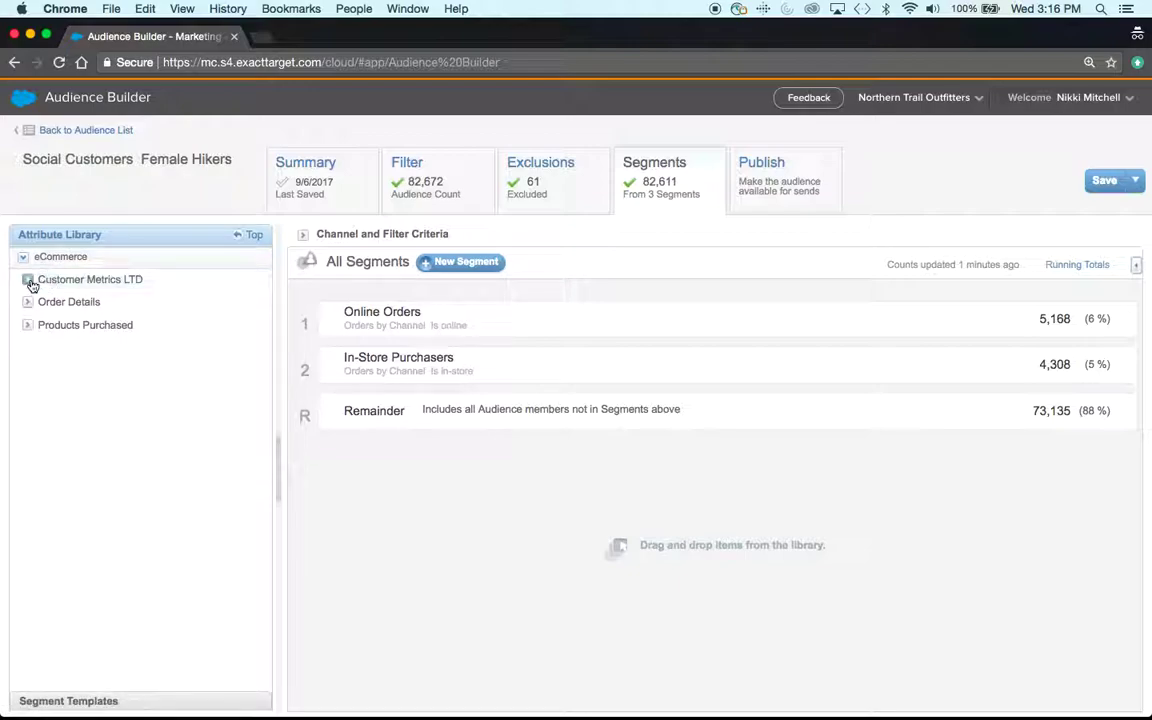
{"action": "left_click", "coordinate": [28, 281]}
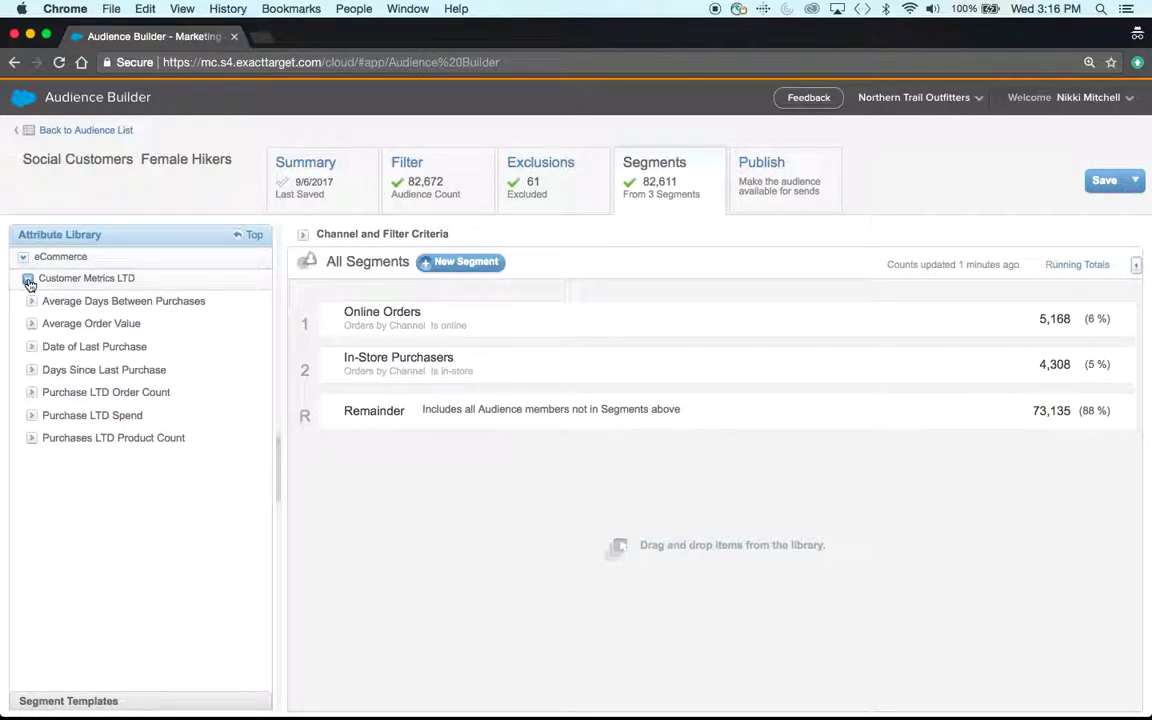
{"action": "left_click", "coordinate": [33, 347]}
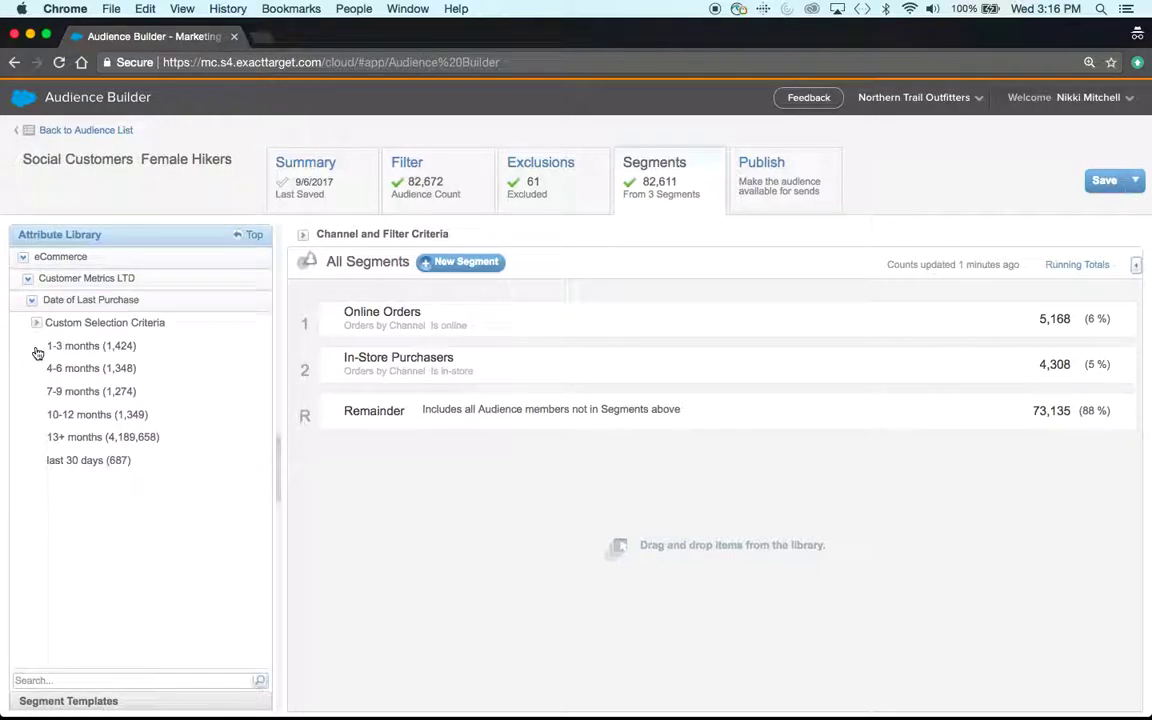
{"action": "left_click", "coordinate": [442, 262]}
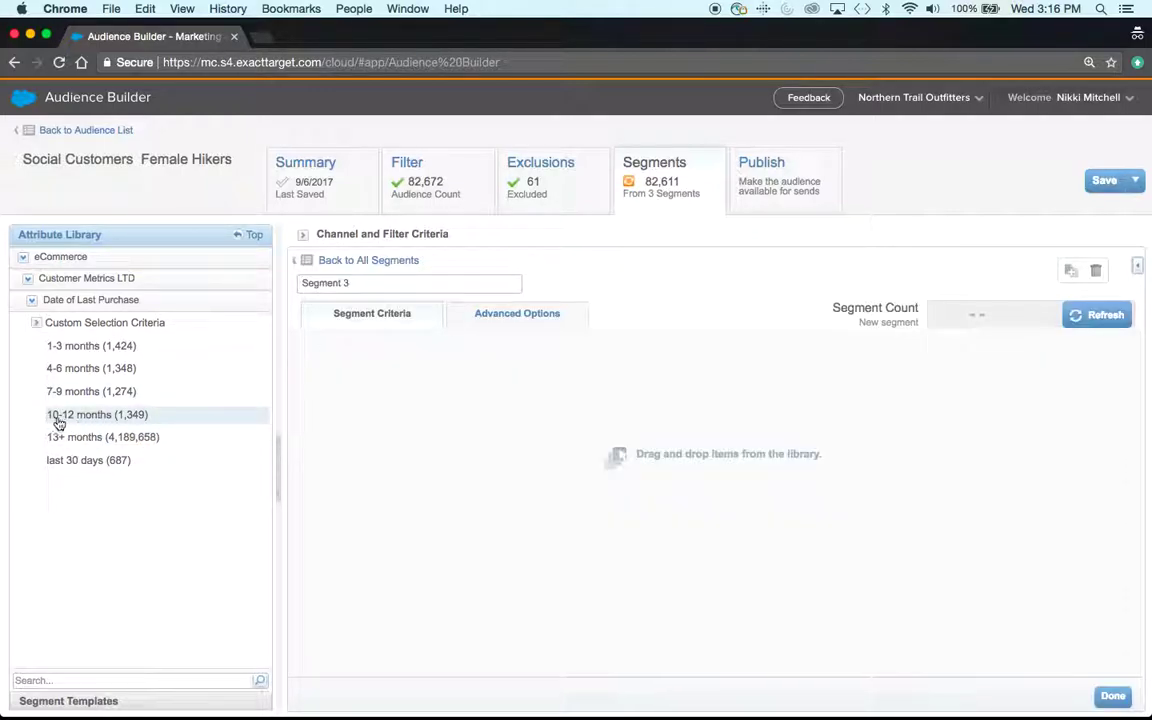
{"action": "left_click_drag", "start_coordinate": [60, 418], "coordinate": [375, 357]}
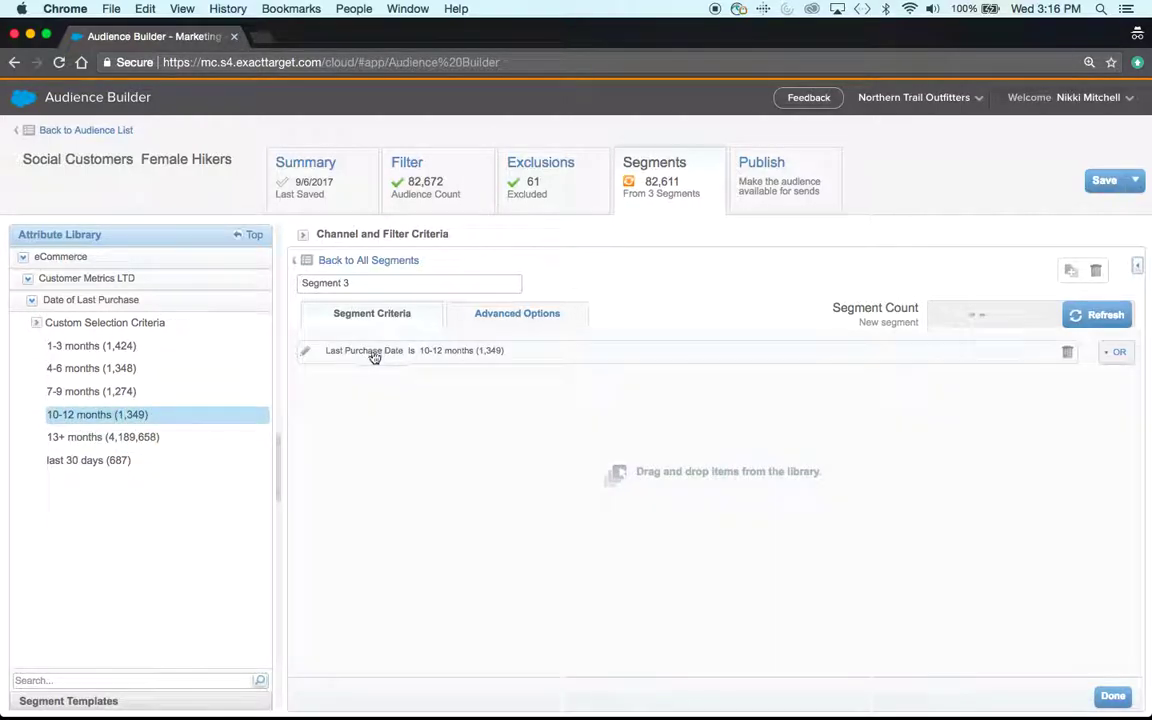
{"action": "left_click_drag", "start_coordinate": [87, 440], "coordinate": [337, 391]}
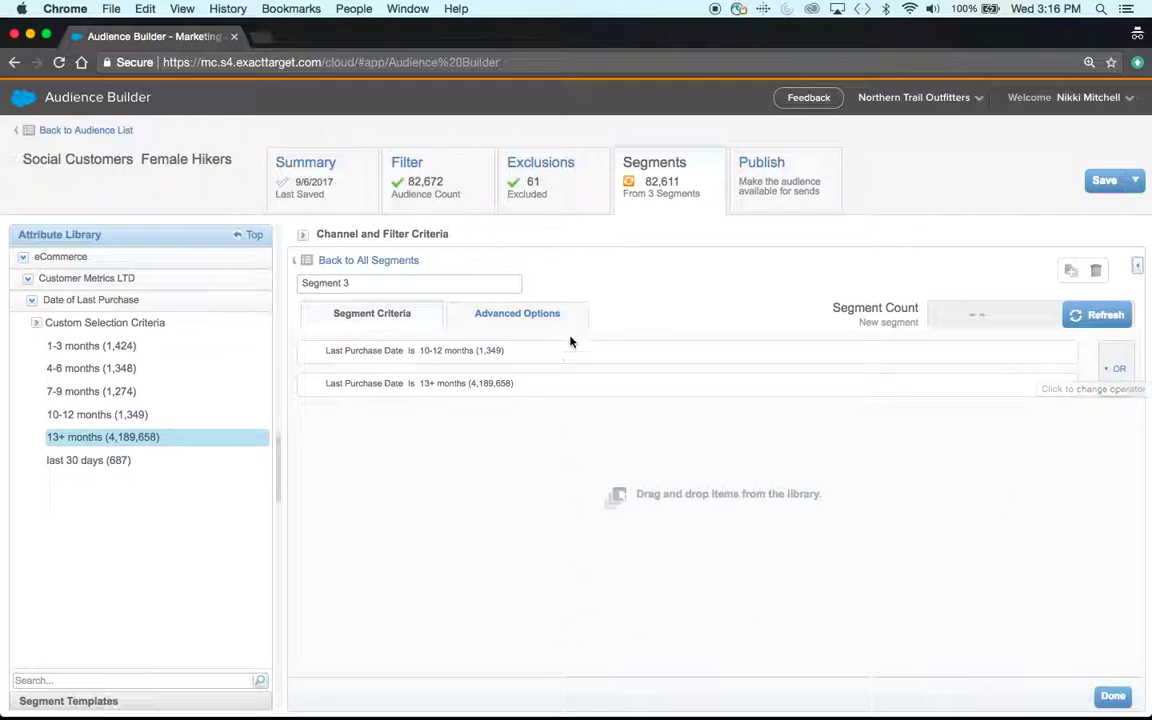
Step: Rename the third segment as No Purchases in last 10 mos
{"action": "left_click", "coordinate": [371, 287]}
{"action": "left_click_drag", "start_coordinate": [371, 287], "coordinate": [309, 281]}
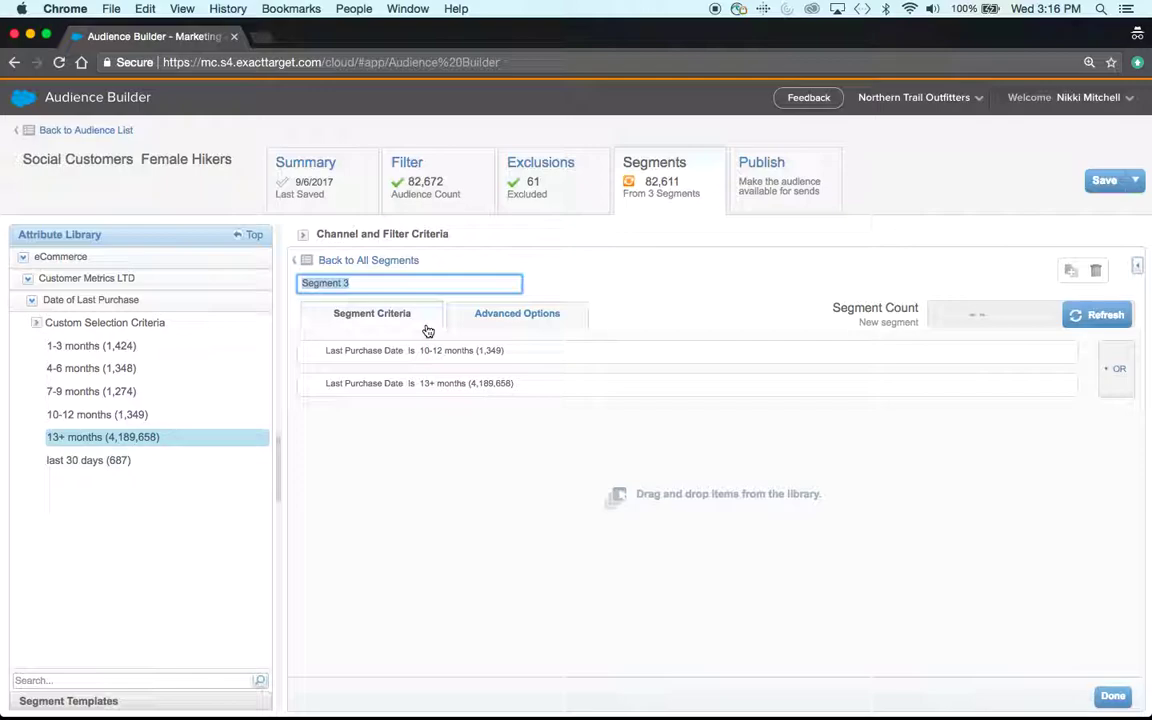
{"action": "type", "text": "No"}
{"action": "type", "text": " Pl"}
{"action": "type", "text": "rcha"}
{"action": "type", "text": "ses in last 10 mos"}
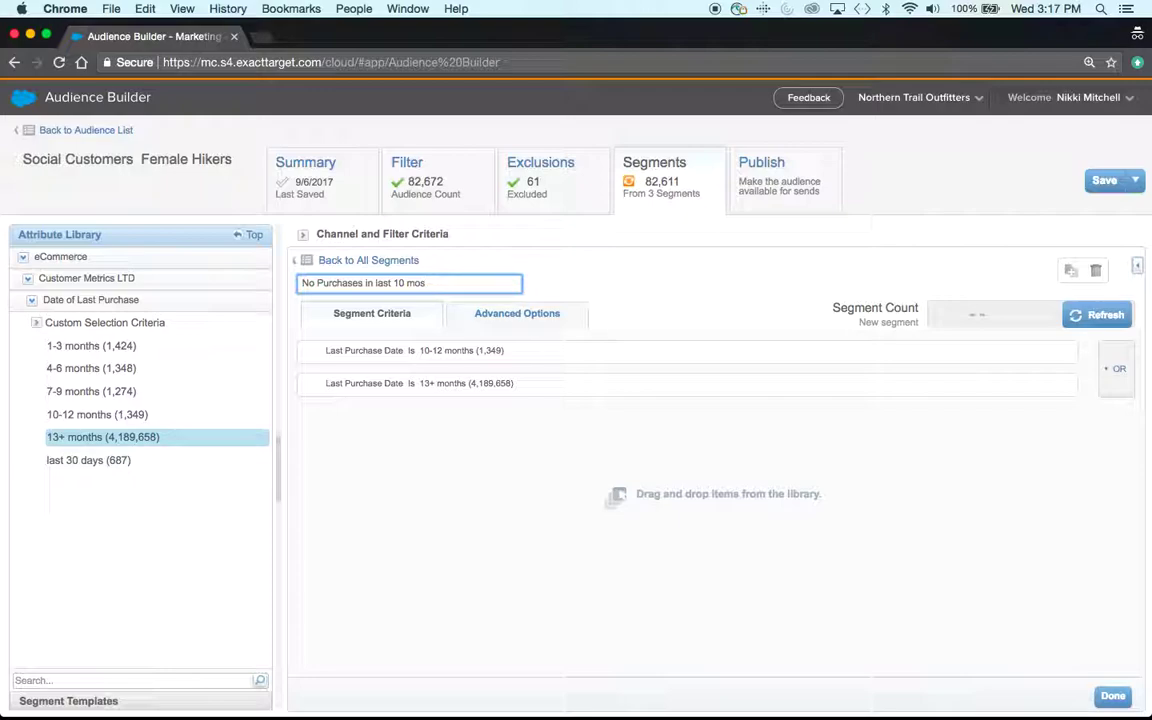
{"action": "left_click", "coordinate": [483, 428]}
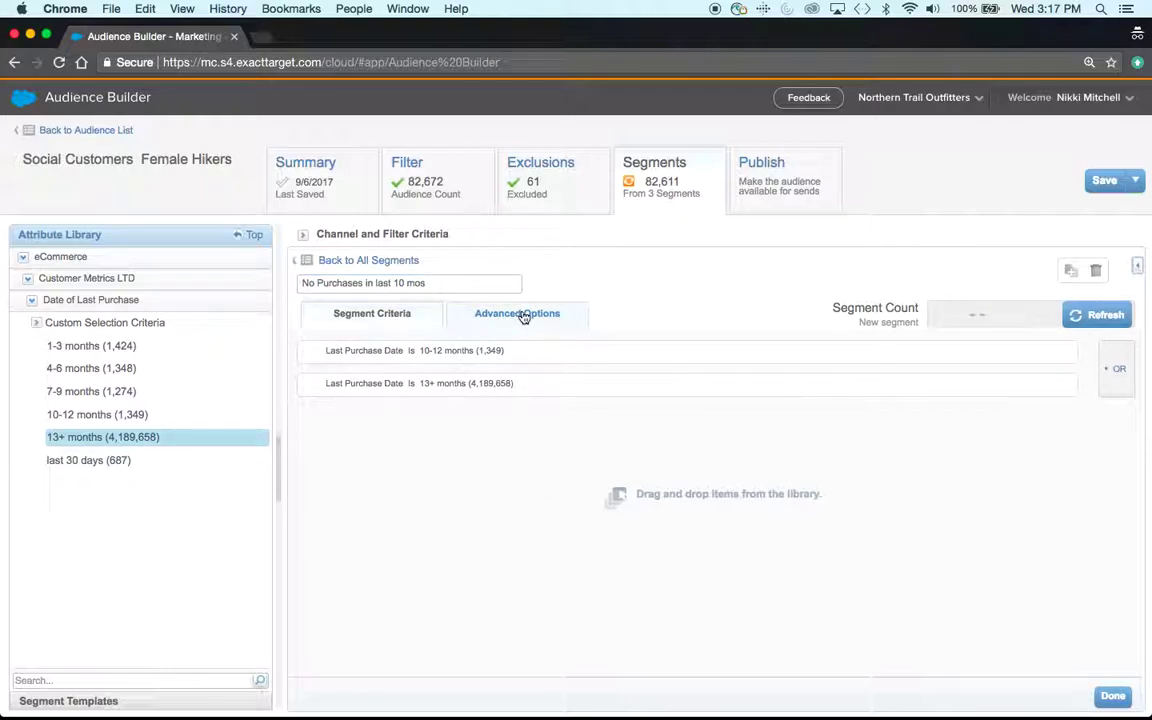
Step: Refresh the count of the No Purchases in last 10 mos segment and show the updated running totals
{"action": "left_click", "coordinate": [1108, 315]}
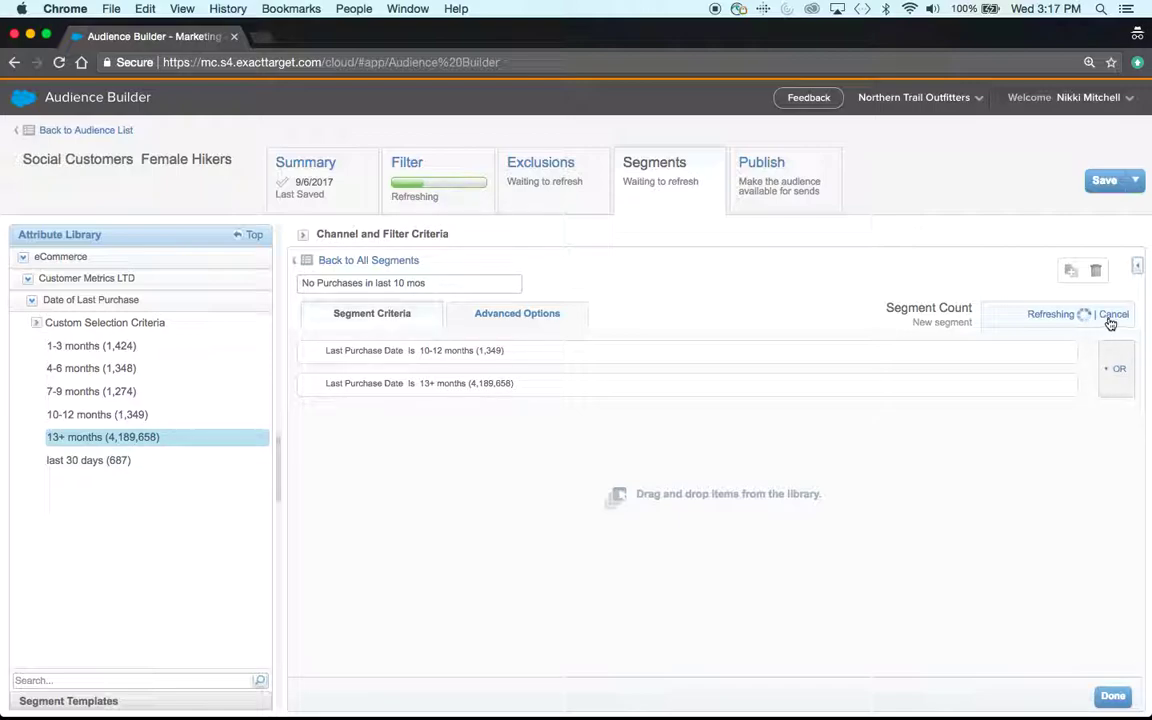
{"action": "left_click", "coordinate": [1138, 265]}
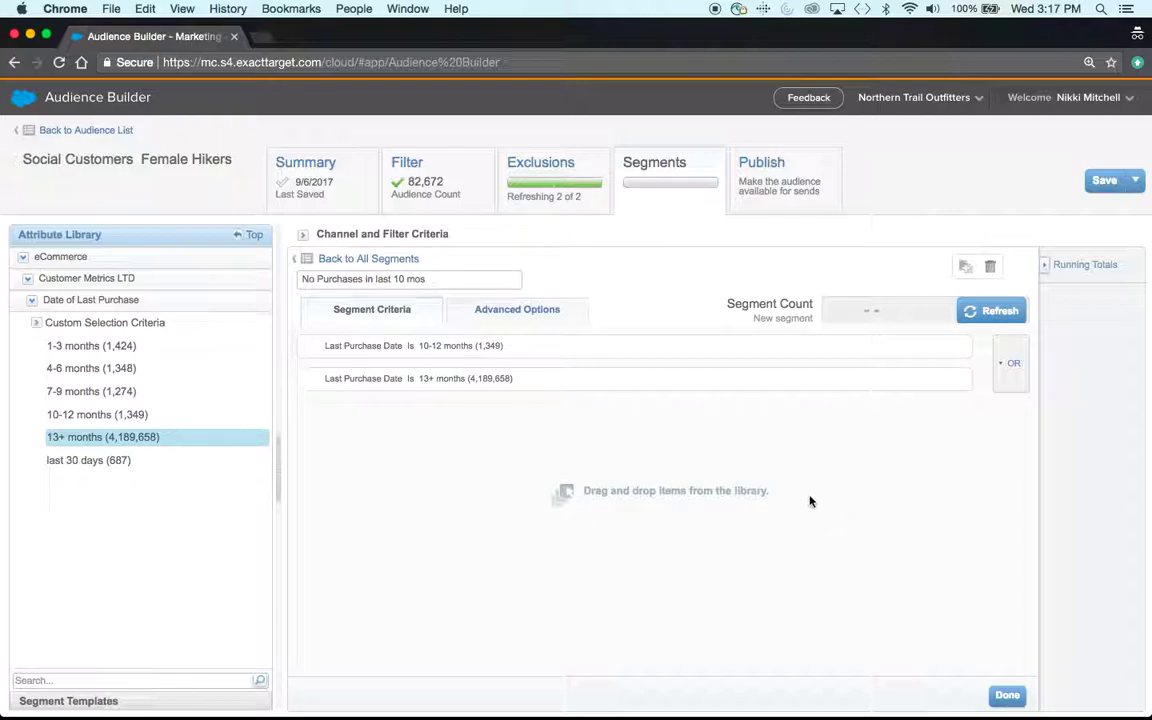
{"action": "left_click", "coordinate": [1080, 264]}
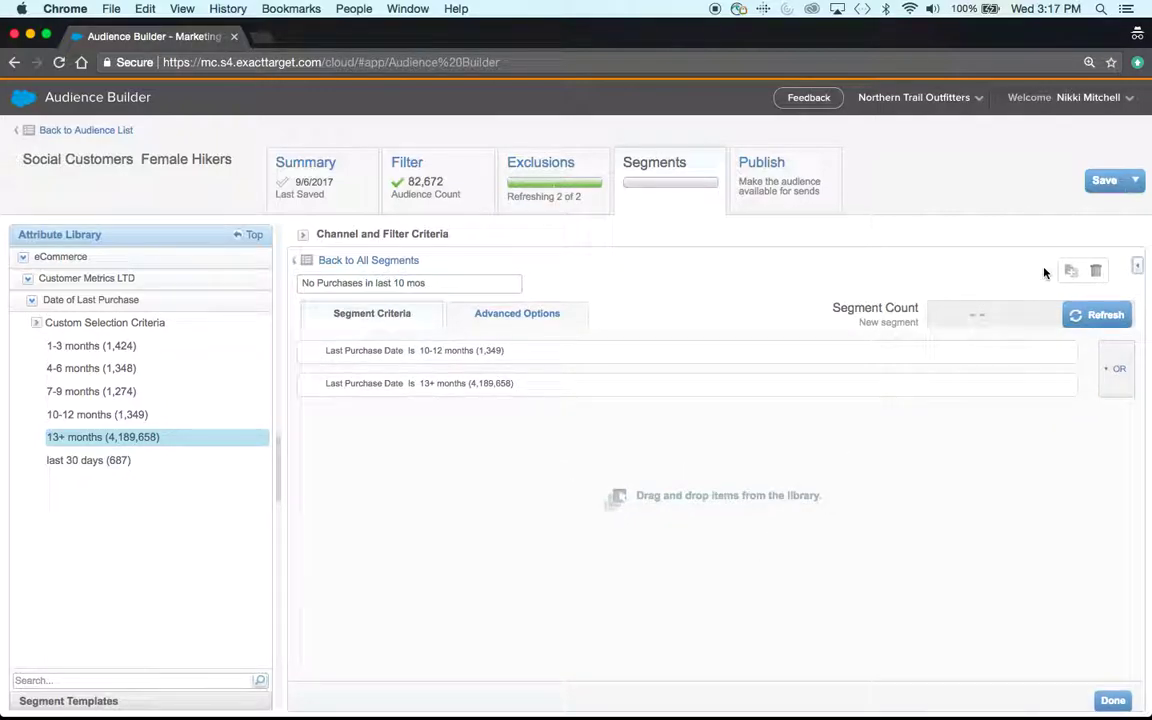
{"action": "left_click", "coordinate": [1137, 265]}
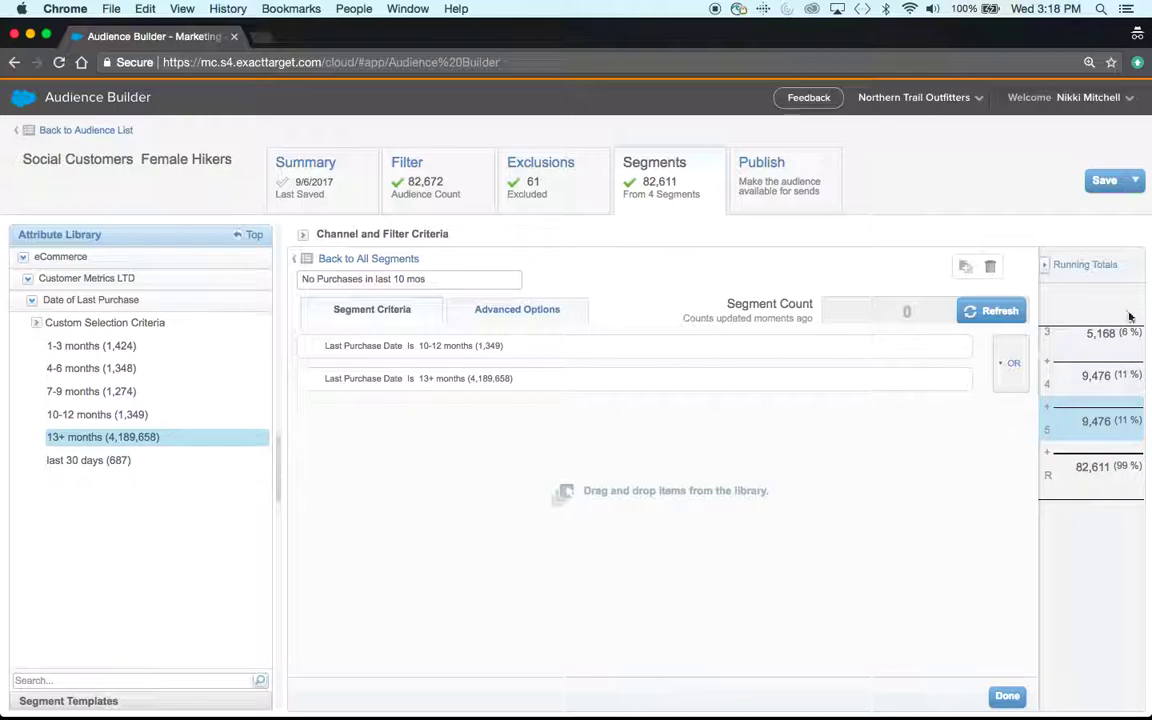
Step: In the list of all segments, move No Purchases in last 10 mos to first place and refresh the counts
{"action": "left_click", "coordinate": [370, 261]}
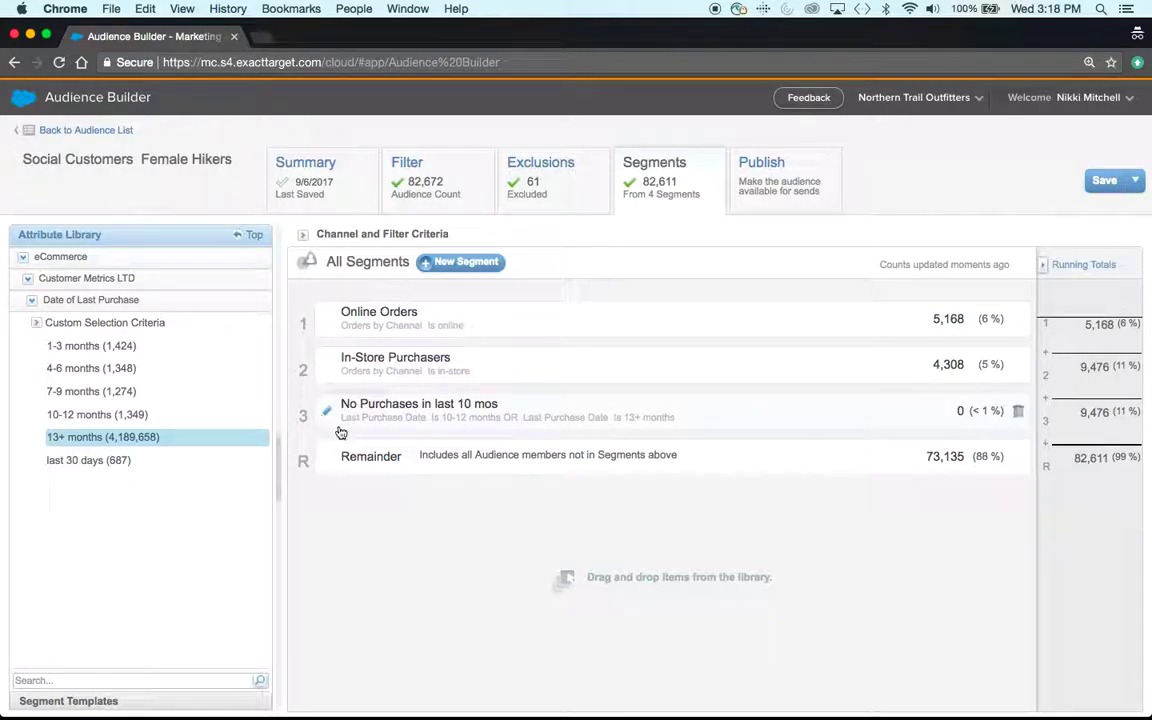
{"action": "left_click_drag", "start_coordinate": [540, 410], "coordinate": [537, 332]}
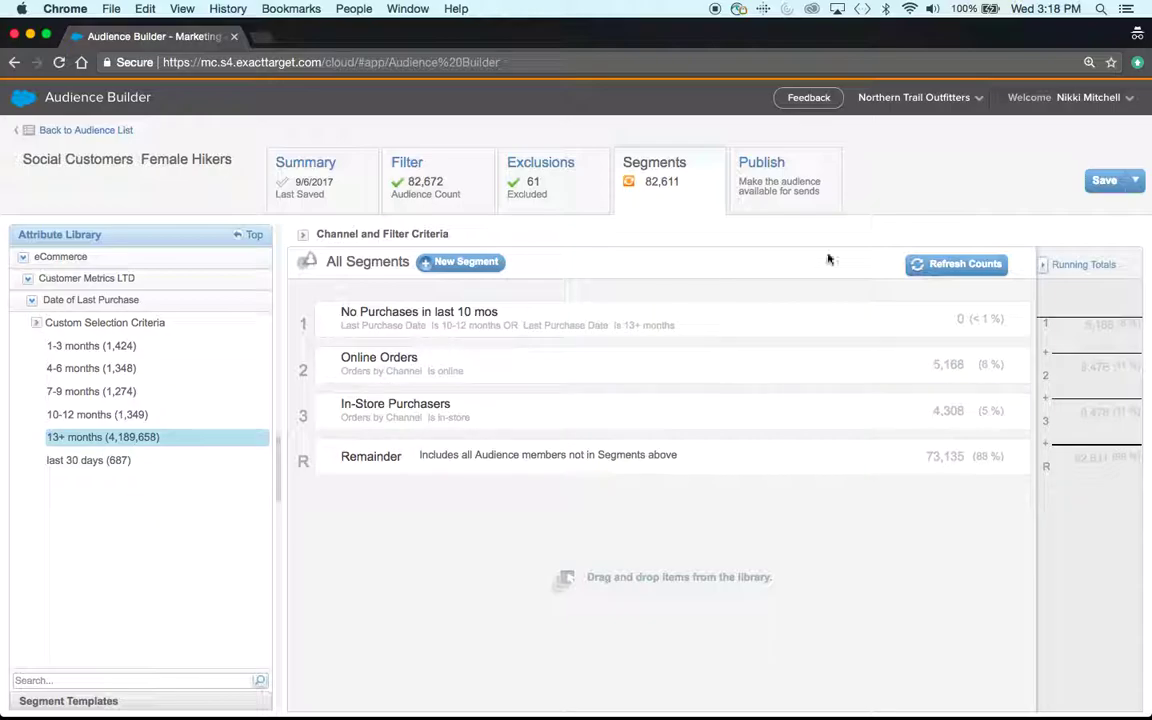
{"action": "left_click", "coordinate": [970, 262]}
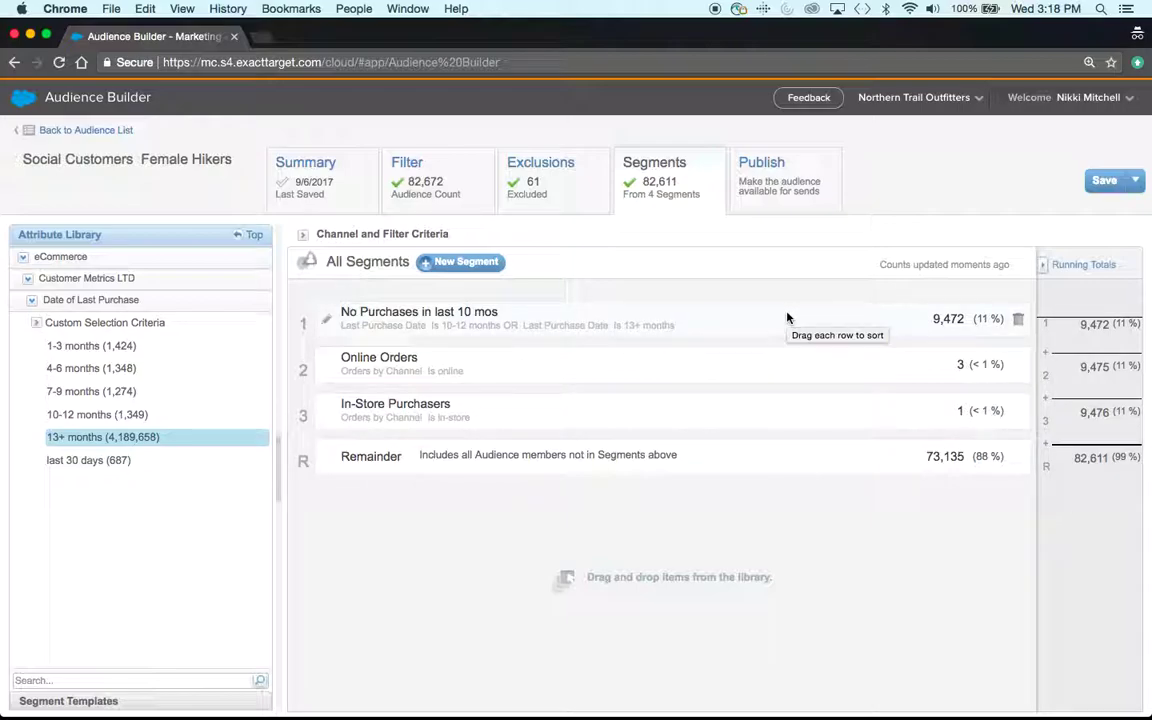
Step: Reorder the segments as In-Store Purchasers, Online Orders, No Purchases in last 10 mos, and refresh the counts
{"action": "left_click_drag", "start_coordinate": [728, 321], "coordinate": [730, 417]}
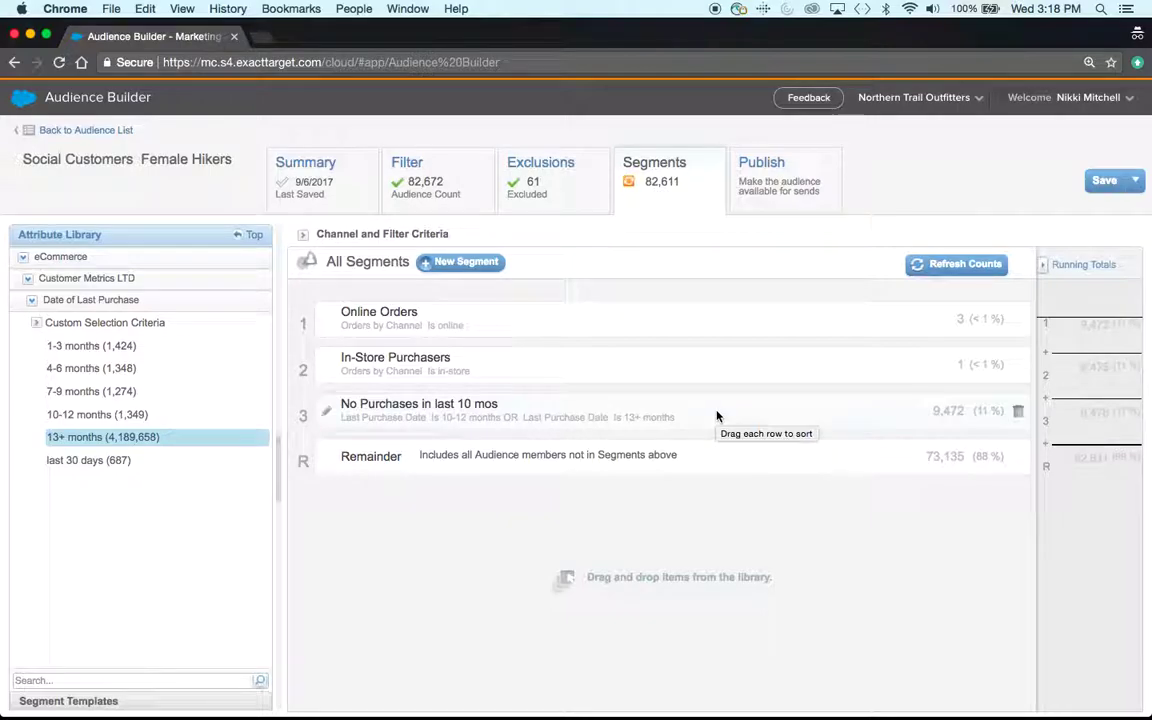
{"action": "left_click_drag", "start_coordinate": [502, 372], "coordinate": [681, 330]}
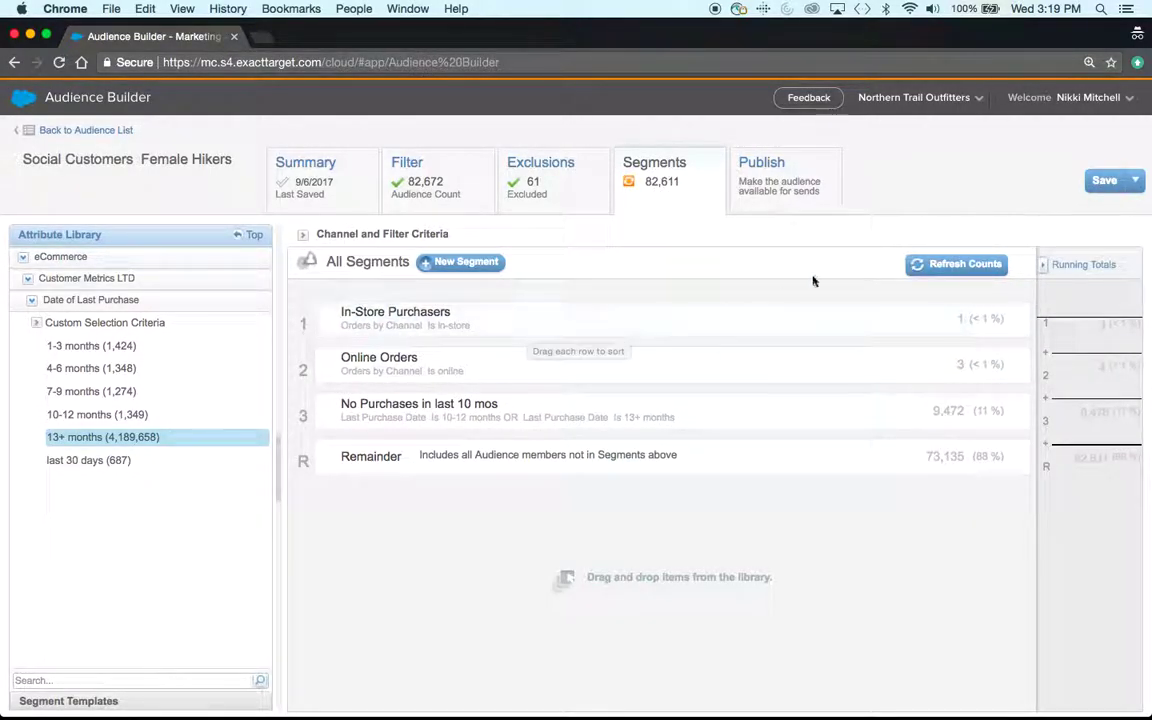
{"action": "left_click", "coordinate": [944, 263]}
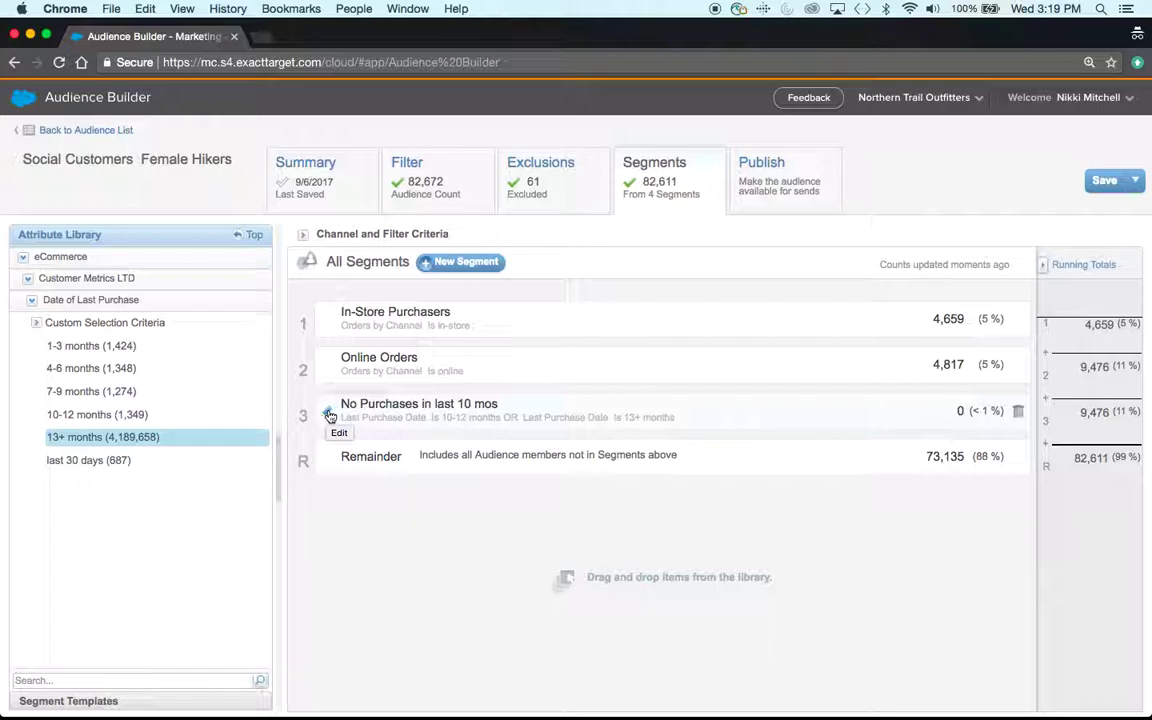
Step: Add an Orders by Channel is online criterion to the No Purchases in last 10 mos segment
{"action": "left_click", "coordinate": [330, 416]}
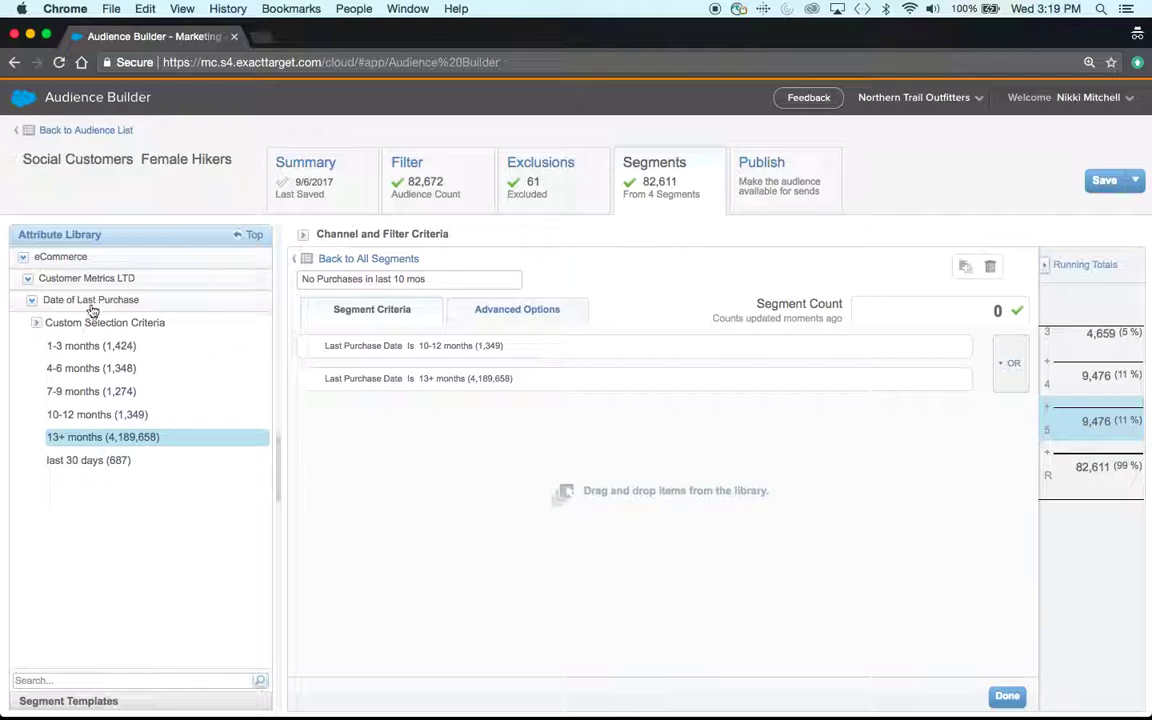
{"action": "left_click", "coordinate": [37, 262]}
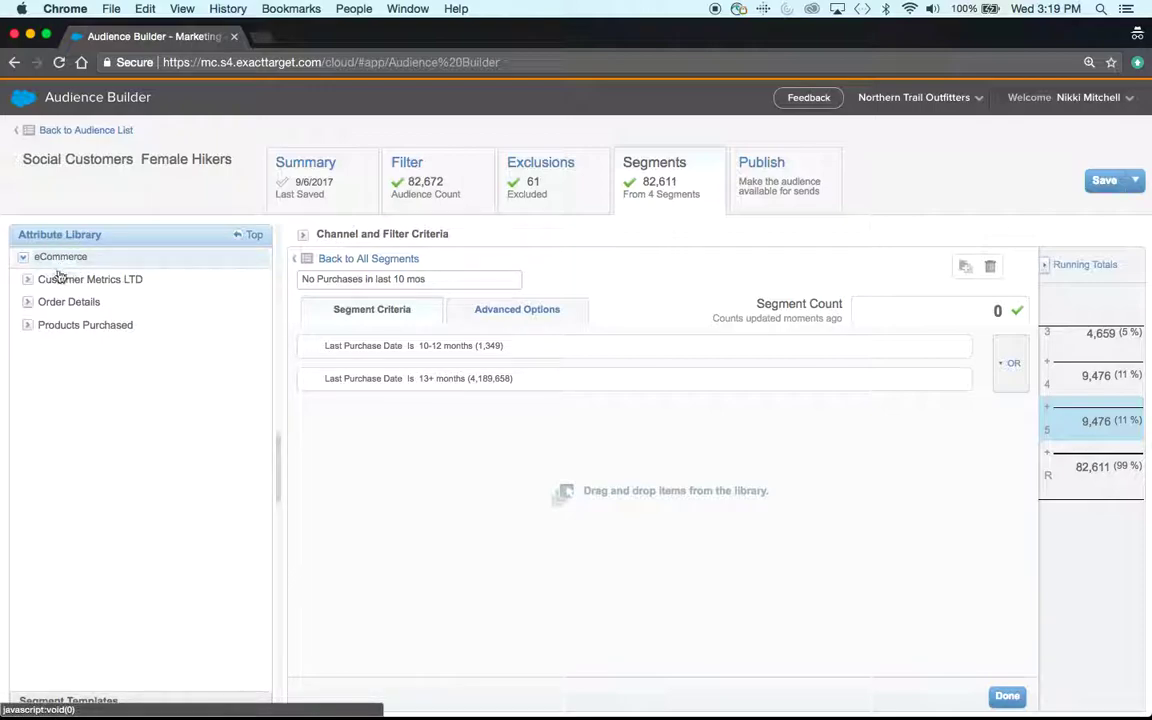
{"action": "left_click", "coordinate": [30, 302]}
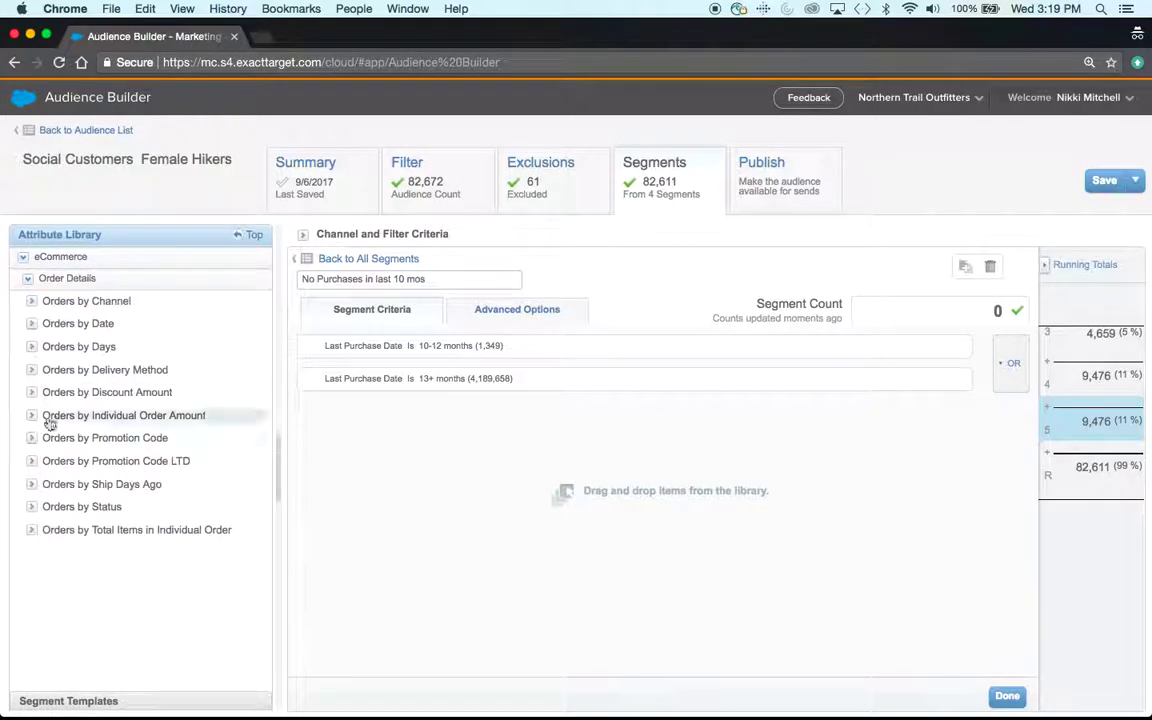
{"action": "left_click", "coordinate": [36, 301]}
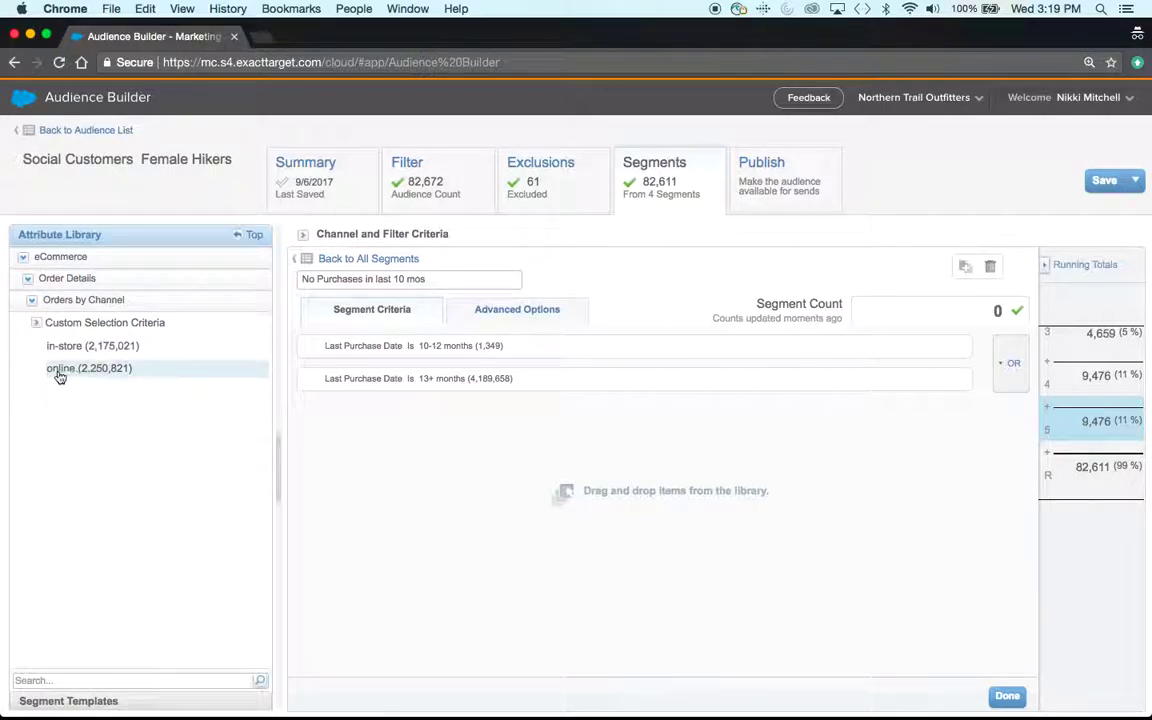
{"action": "left_click_drag", "start_coordinate": [67, 368], "coordinate": [368, 411]}
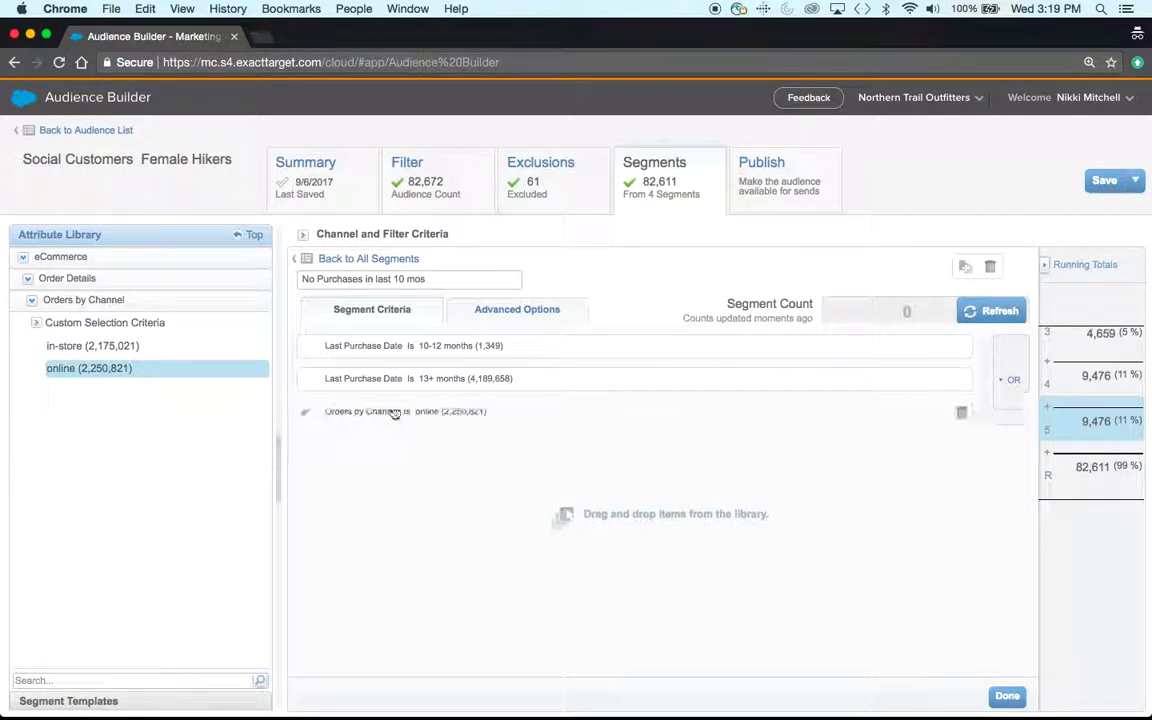
Step: Group the two Last Purchase Date criteria with OR and combine the group with the online channel criterion using INC
{"action": "left_click", "coordinate": [982, 352]}
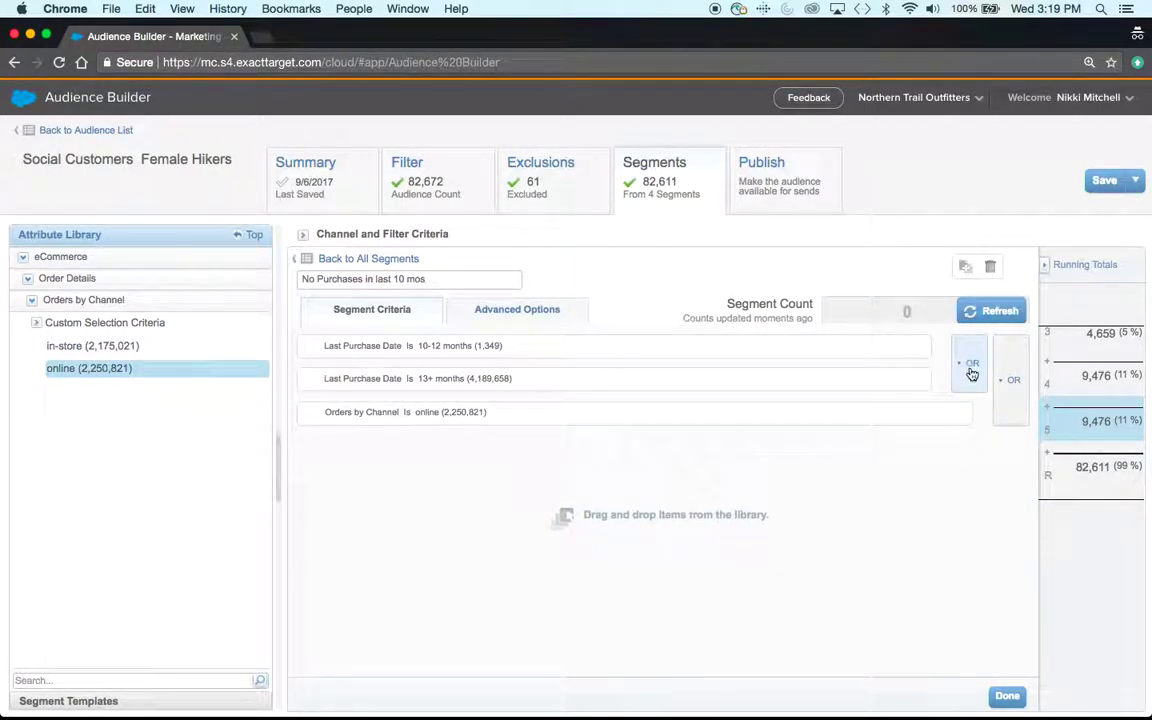
{"action": "left_click", "coordinate": [1008, 382]}
{"action": "left_click", "coordinate": [999, 431]}
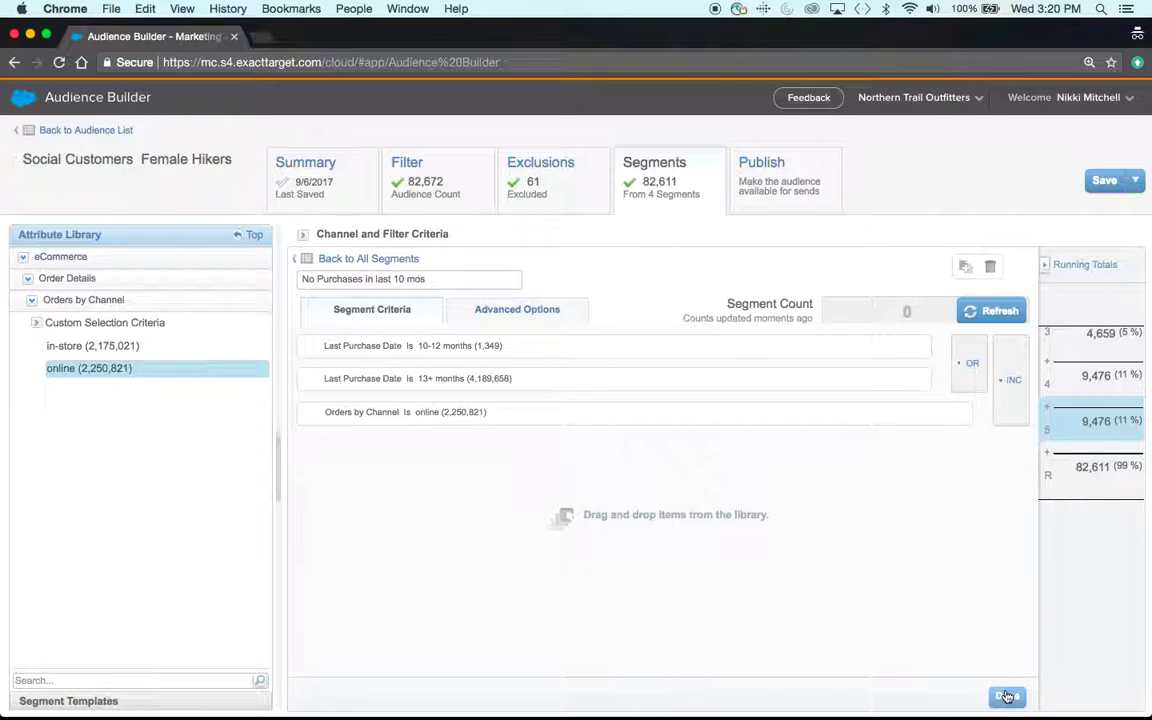
{"action": "left_click", "coordinate": [1005, 311]}
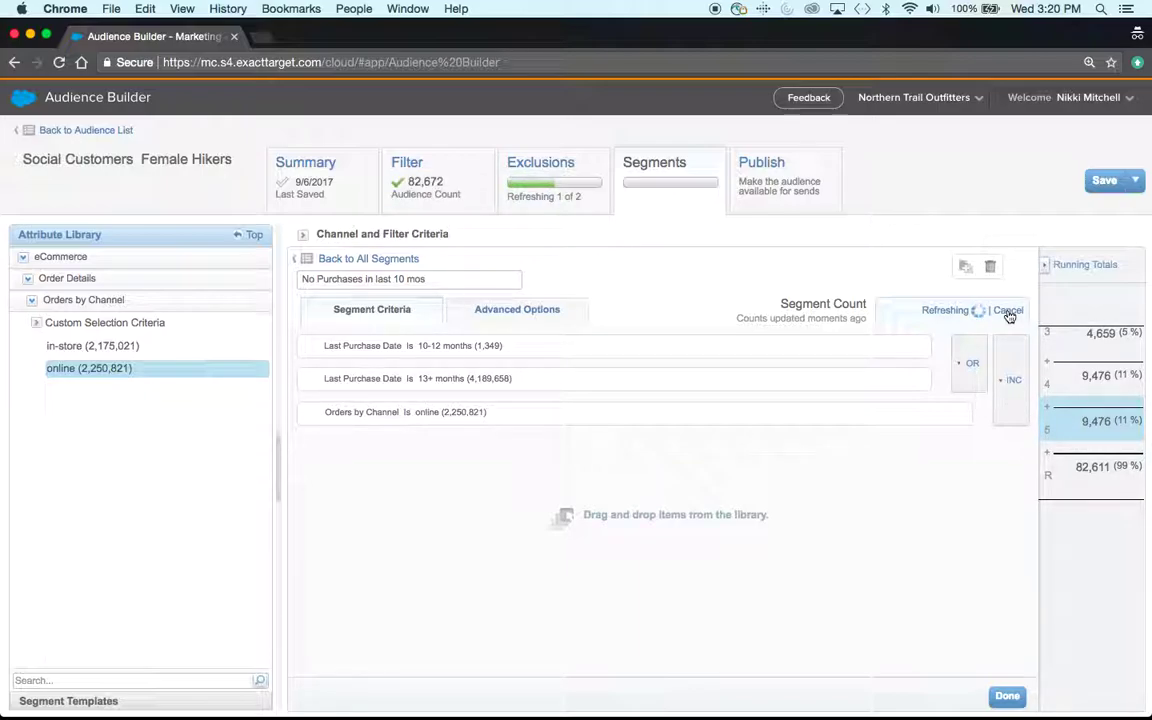
{"action": "left_click", "coordinate": [1008, 312]}
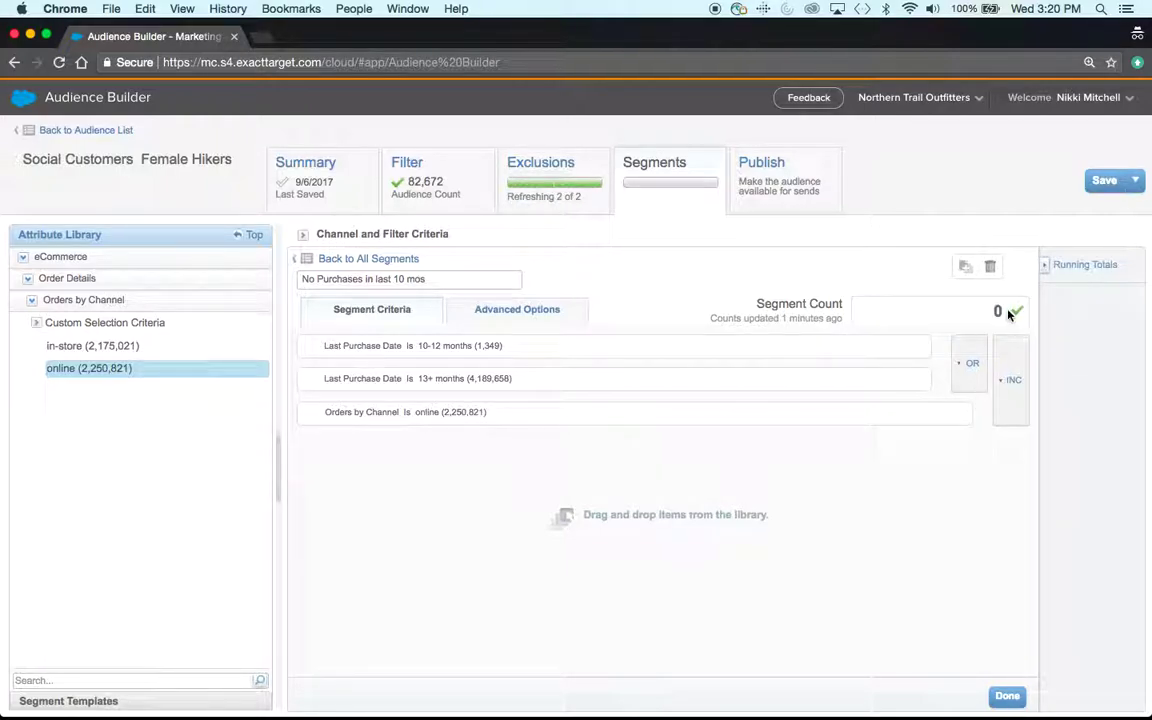
Step: Return to all segments, place No Purchases in last 10 mos above In-Store Purchasers and Online Orders, and refresh the counts
{"action": "left_click", "coordinate": [406, 262]}
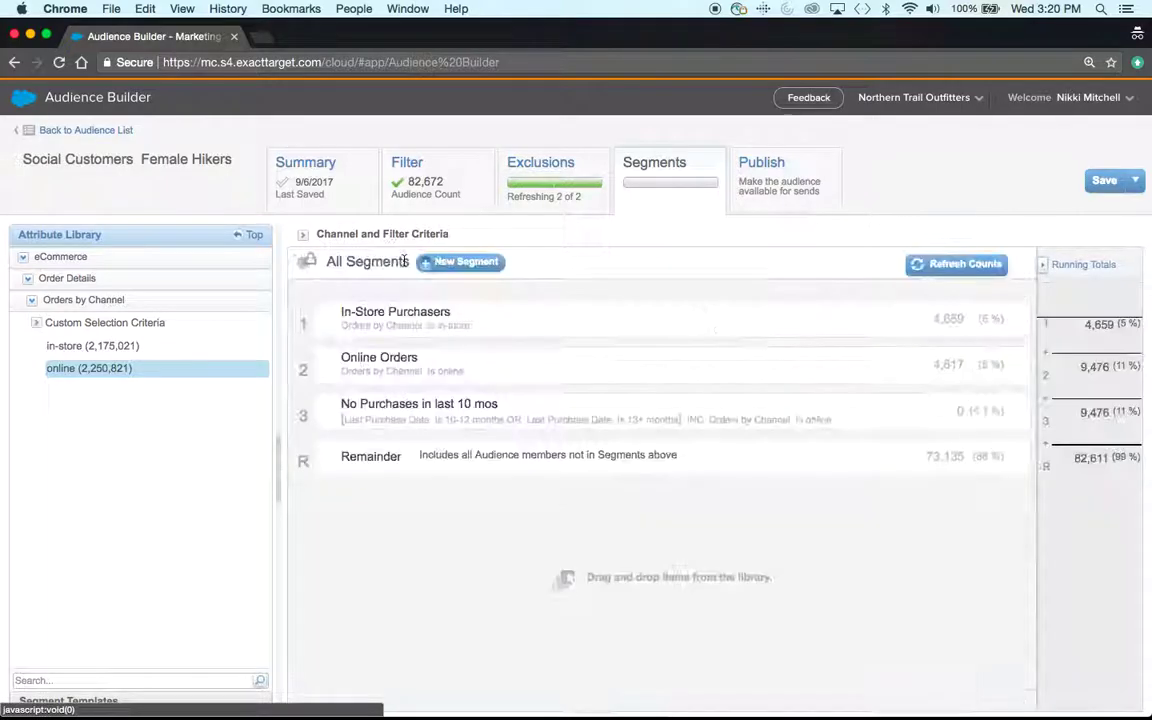
{"action": "left_click_drag", "start_coordinate": [436, 418], "coordinate": [455, 331]}
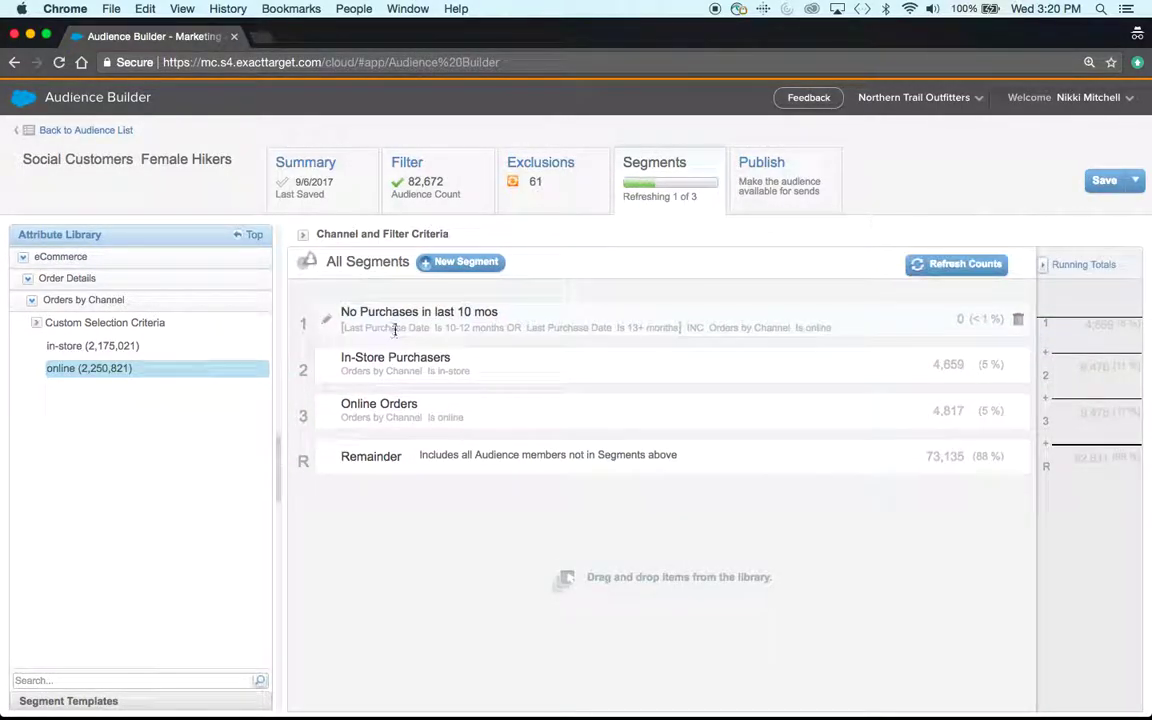
{"action": "left_click", "coordinate": [966, 262]}
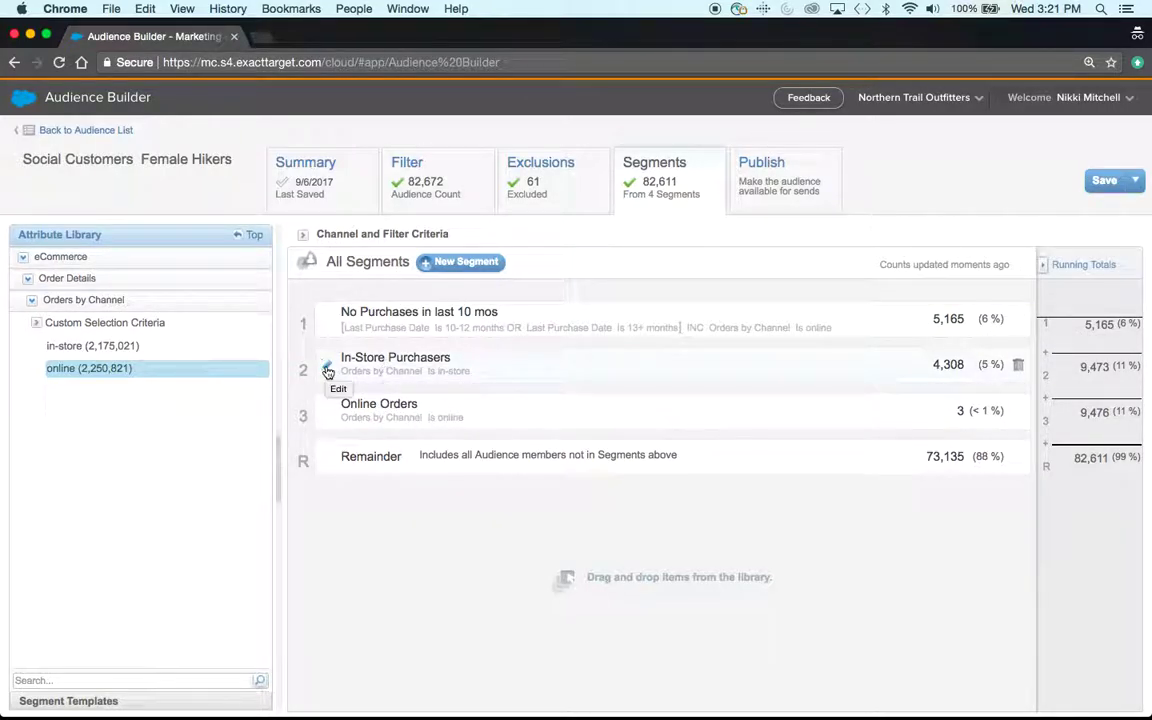
Step: Rename the No Purchases in last 10 mos segment as No online purchases in last 10 mos
{"action": "left_click", "coordinate": [326, 323]}
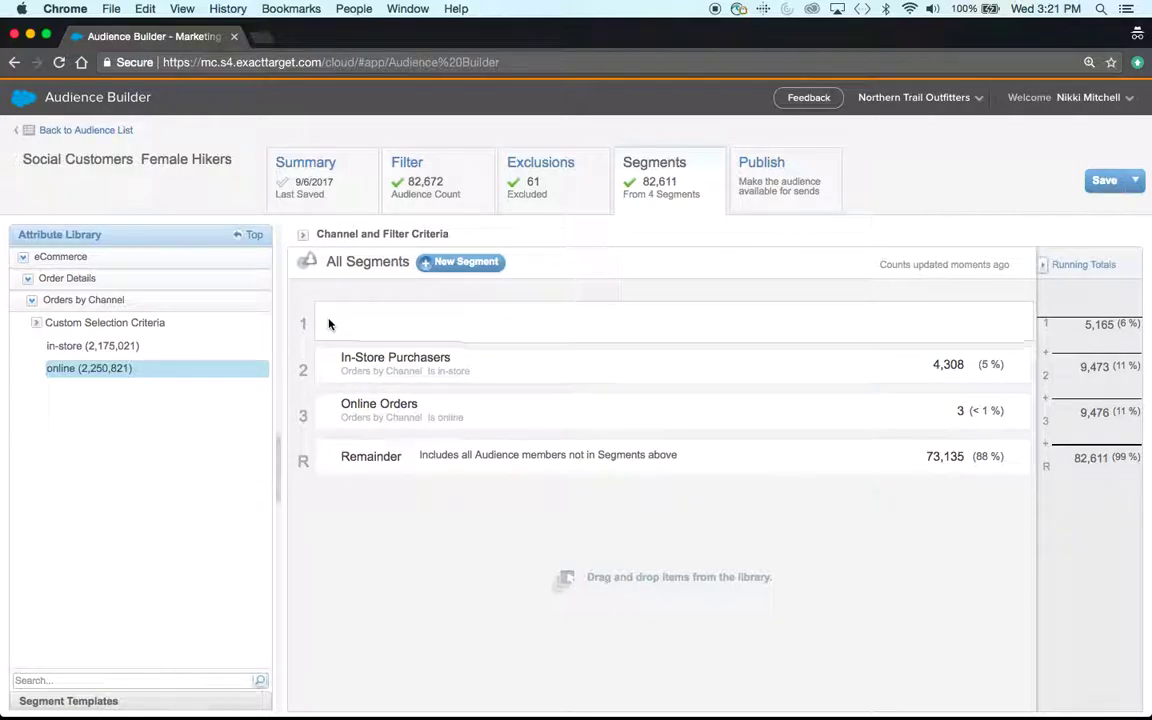
{"action": "left_click", "coordinate": [305, 281]}
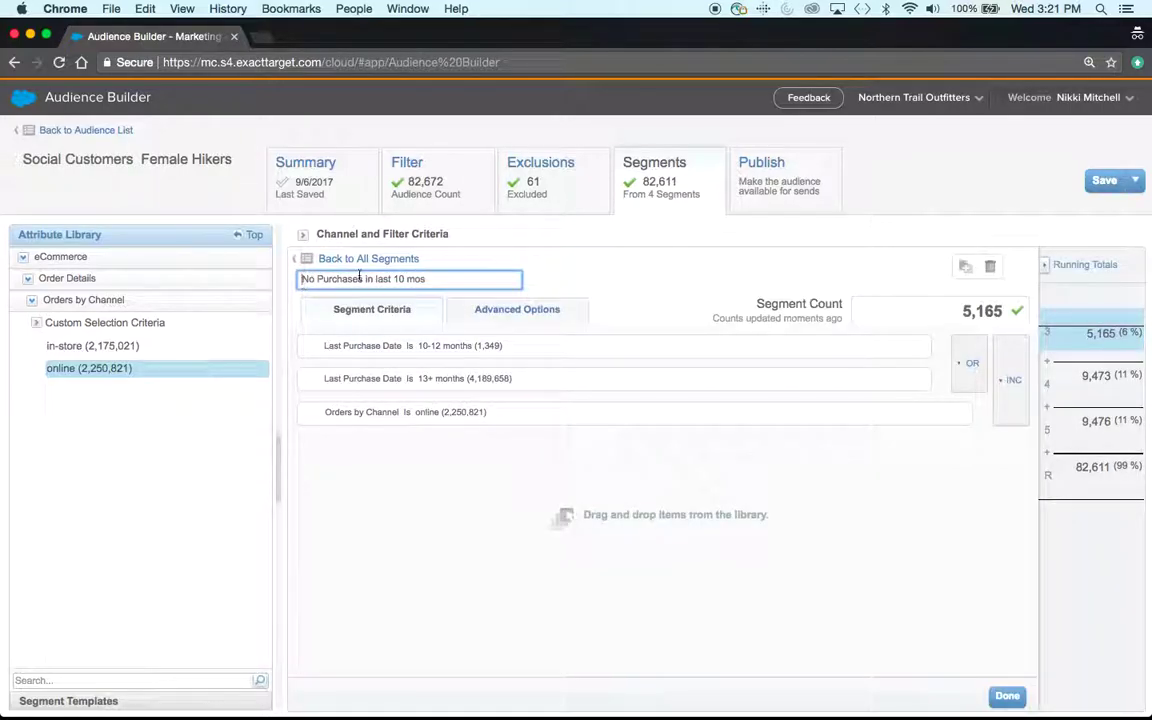
{"action": "type", "text": "online"}
{"action": "key", "text": "Delete"}
{"action": "type", "text": "p"}
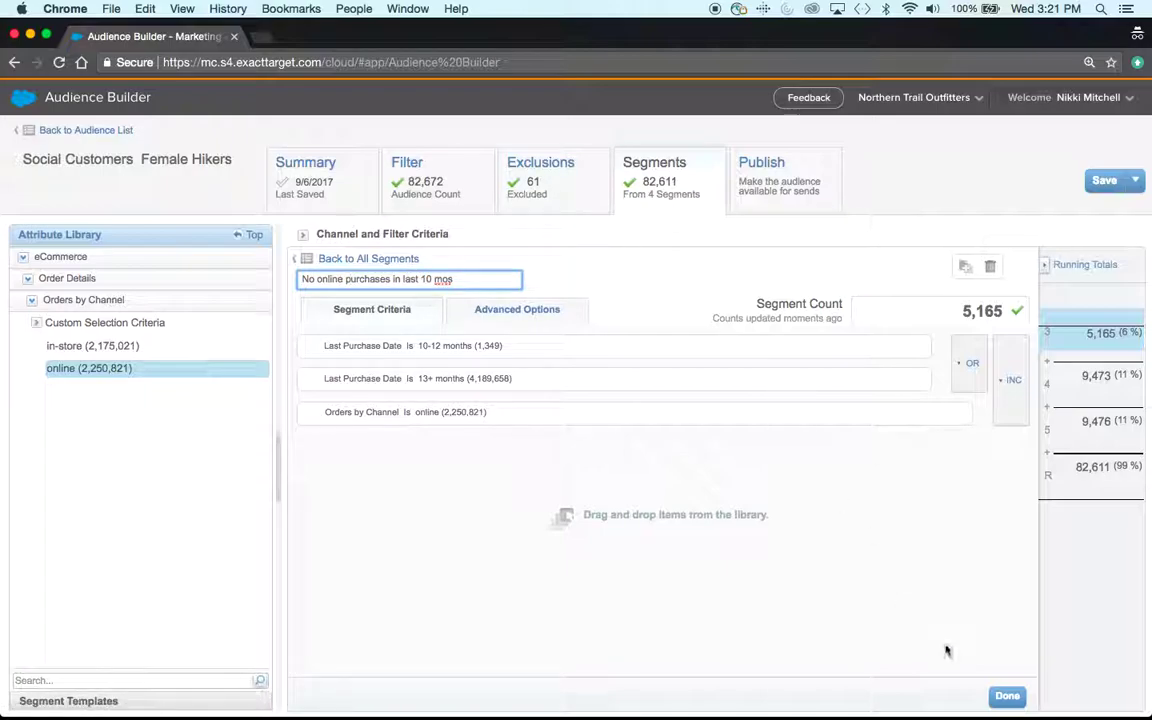
{"action": "left_click", "coordinate": [1005, 695]}
Step: Delete the Online Orders segment
{"action": "mouse_move", "coordinate": [334, 414]}
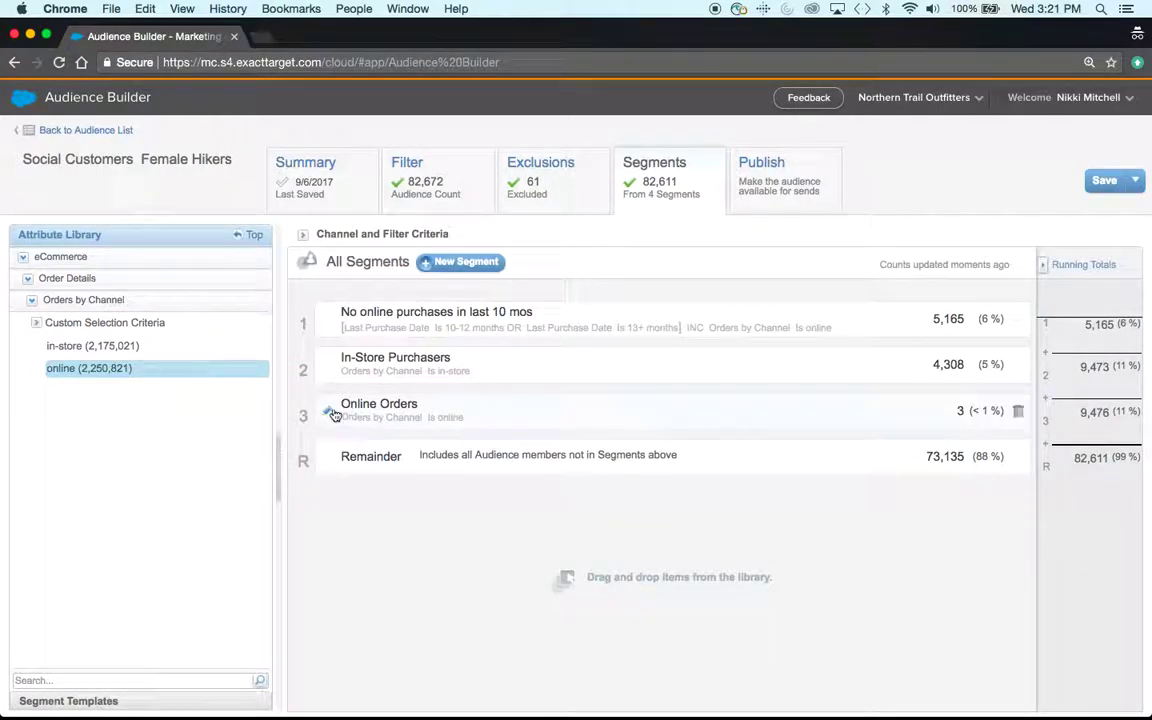
{"action": "left_click", "coordinate": [1019, 414]}
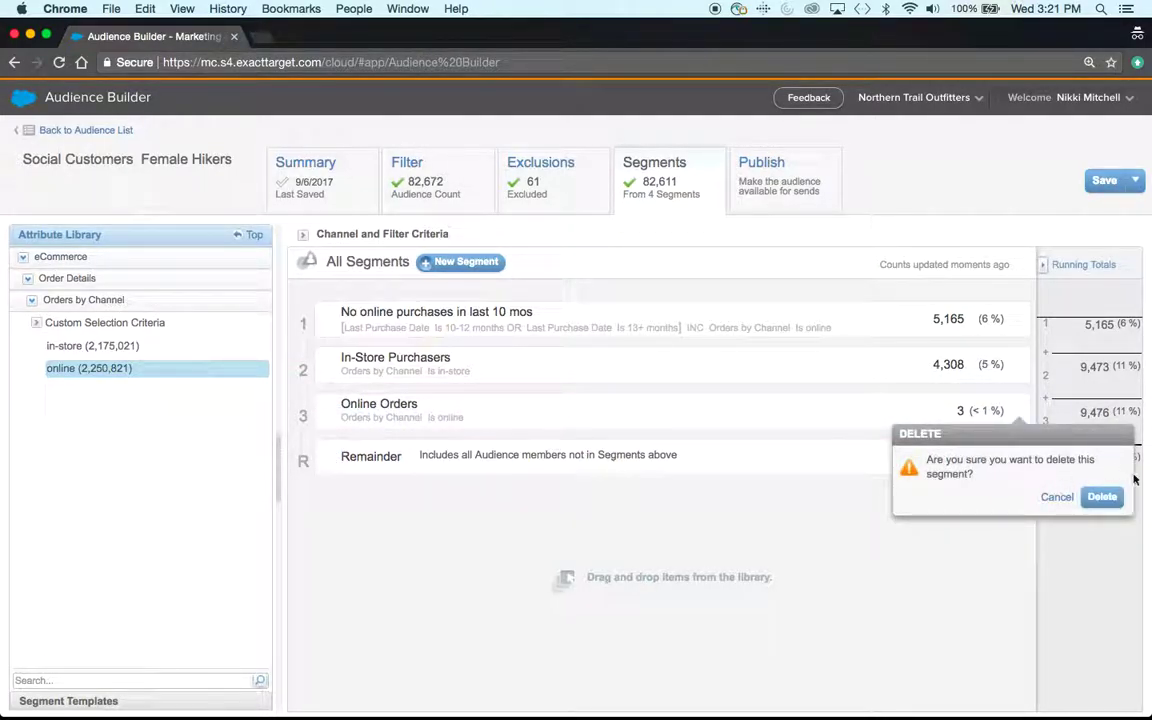
{"action": "left_click", "coordinate": [1102, 496]}
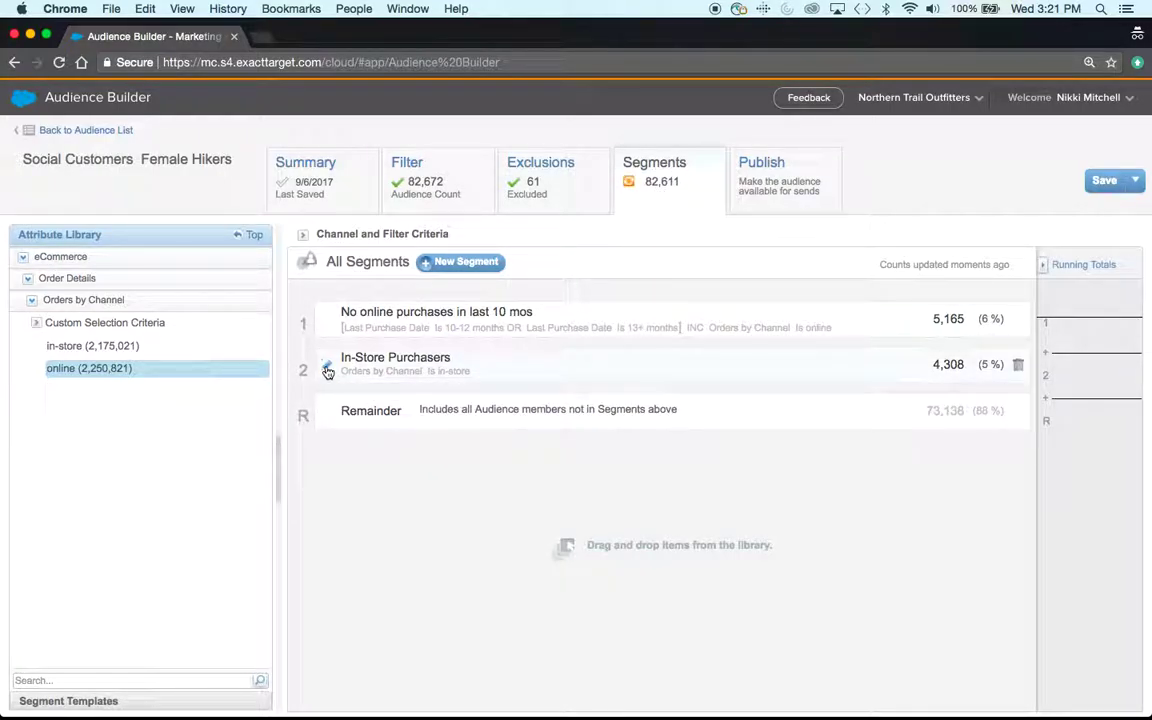
Step: Rename the In-Store Purchasers segment as No In-Store Purchases in last 10 mos
{"action": "left_click", "coordinate": [328, 372]}
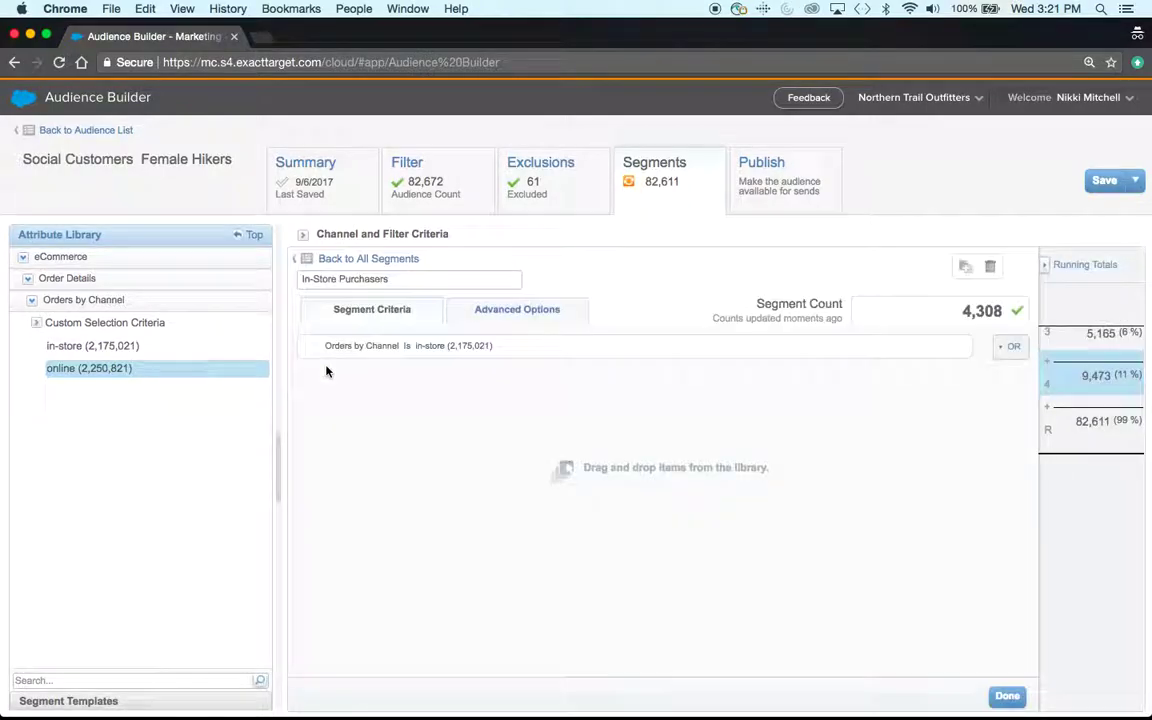
{"action": "left_click", "coordinate": [302, 279]}
{"action": "type", "text": "No"}
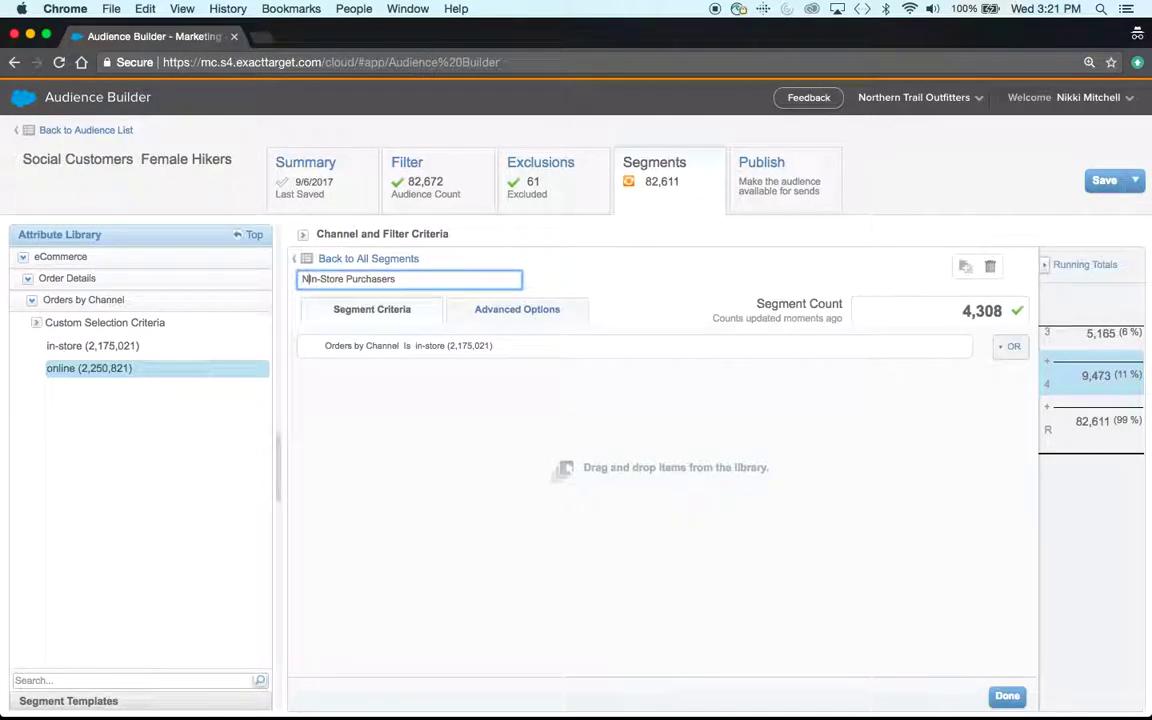
{"action": "left_click", "coordinate": [444, 285]}
{"action": "type", "text": "in 10 or"}
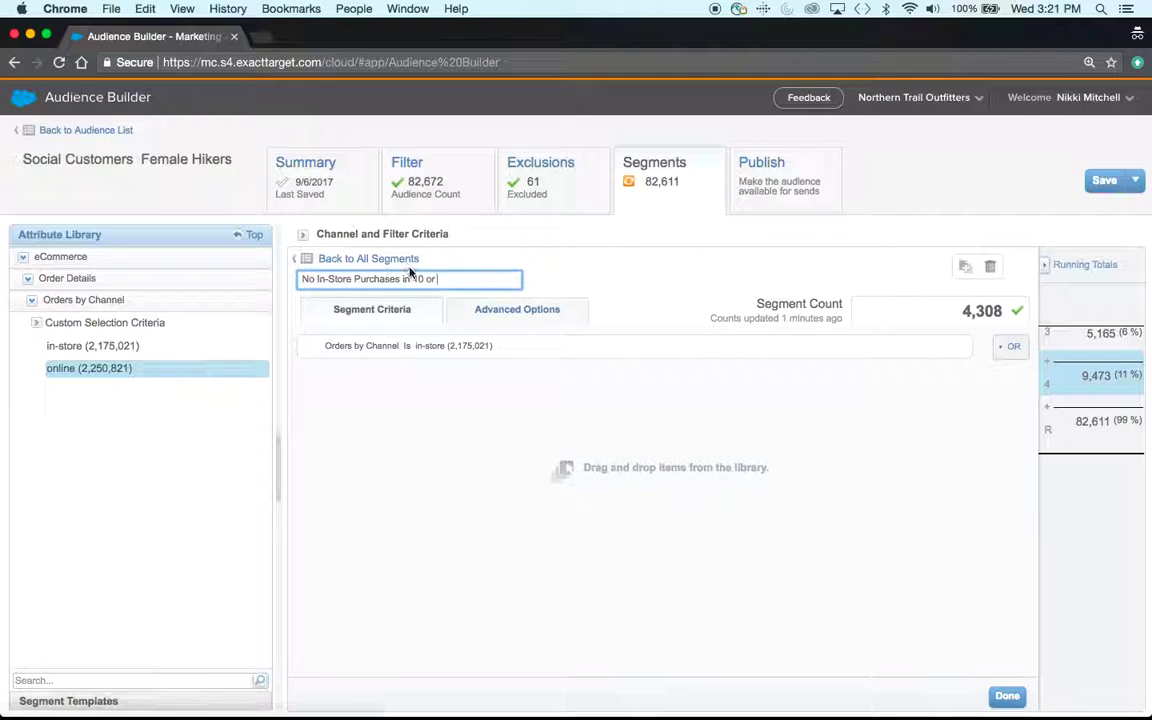
{"action": "left_click_drag", "start_coordinate": [402, 279], "coordinate": [469, 279]}
{"action": "type", "text": "in"}
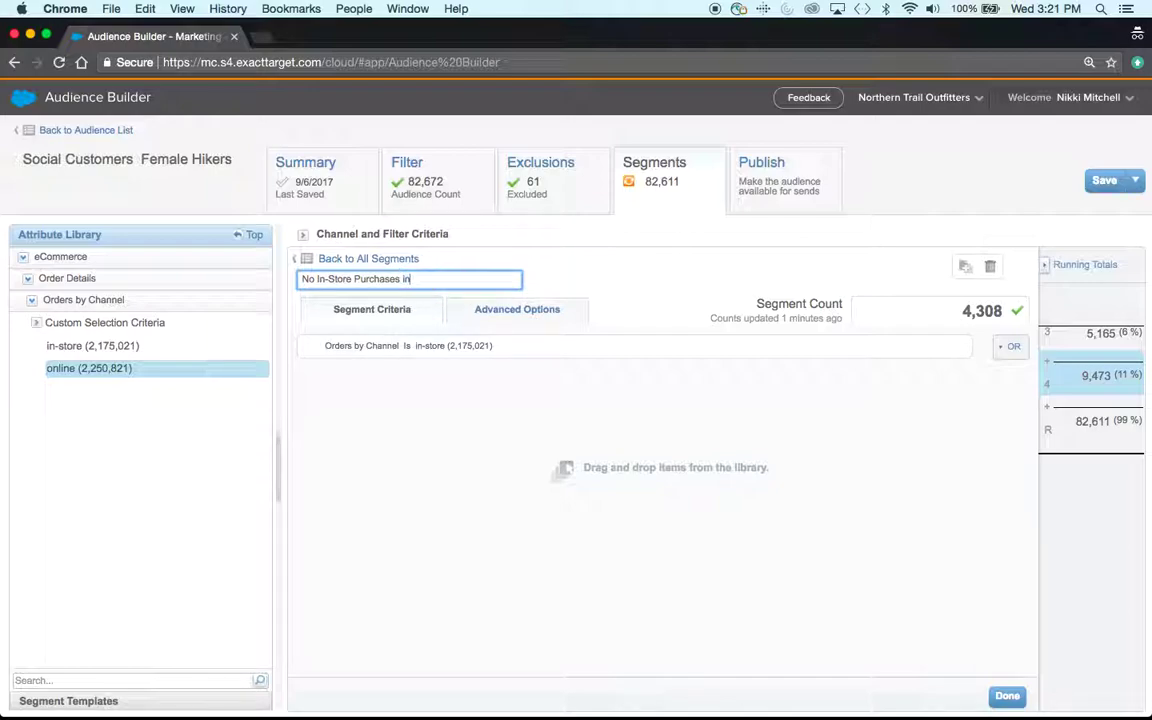
{"action": "type", "text": " last 10 mos"}
Step: Add Date of Last Purchase criteria of 10-12 months and 13+ months to the in-store segment
{"action": "left_click", "coordinate": [60, 259]}
{"action": "left_click", "coordinate": [45, 301]}
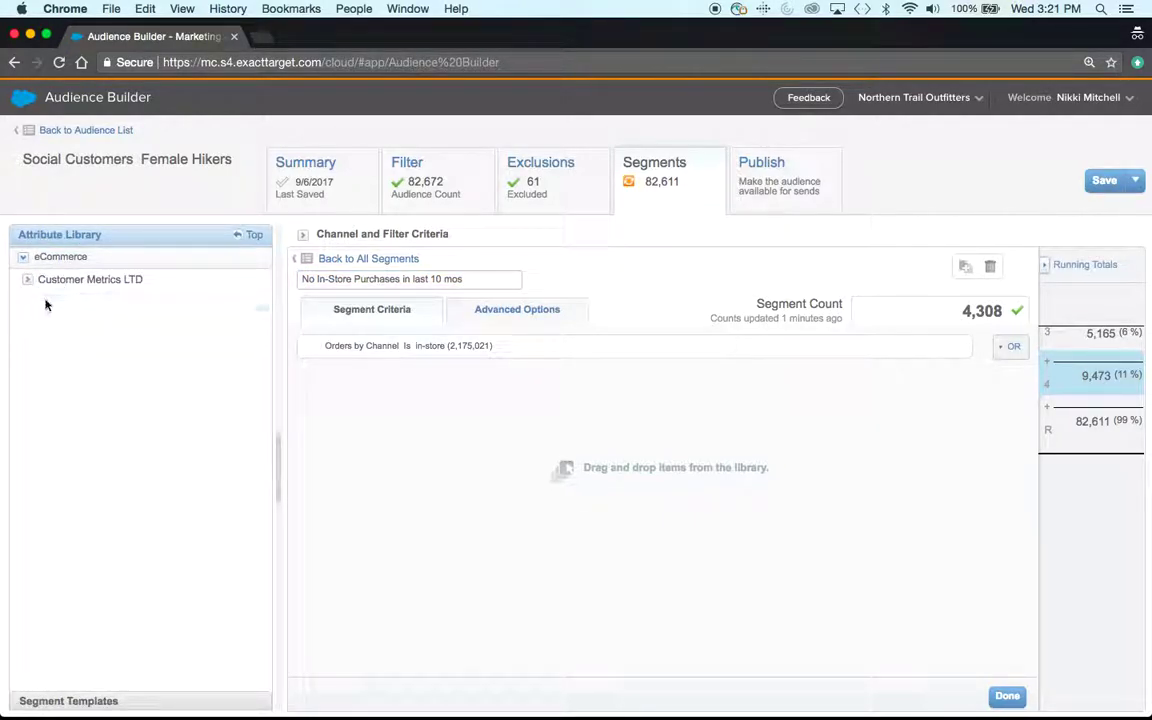
{"action": "left_click", "coordinate": [40, 262]}
{"action": "left_click", "coordinate": [60, 280]}
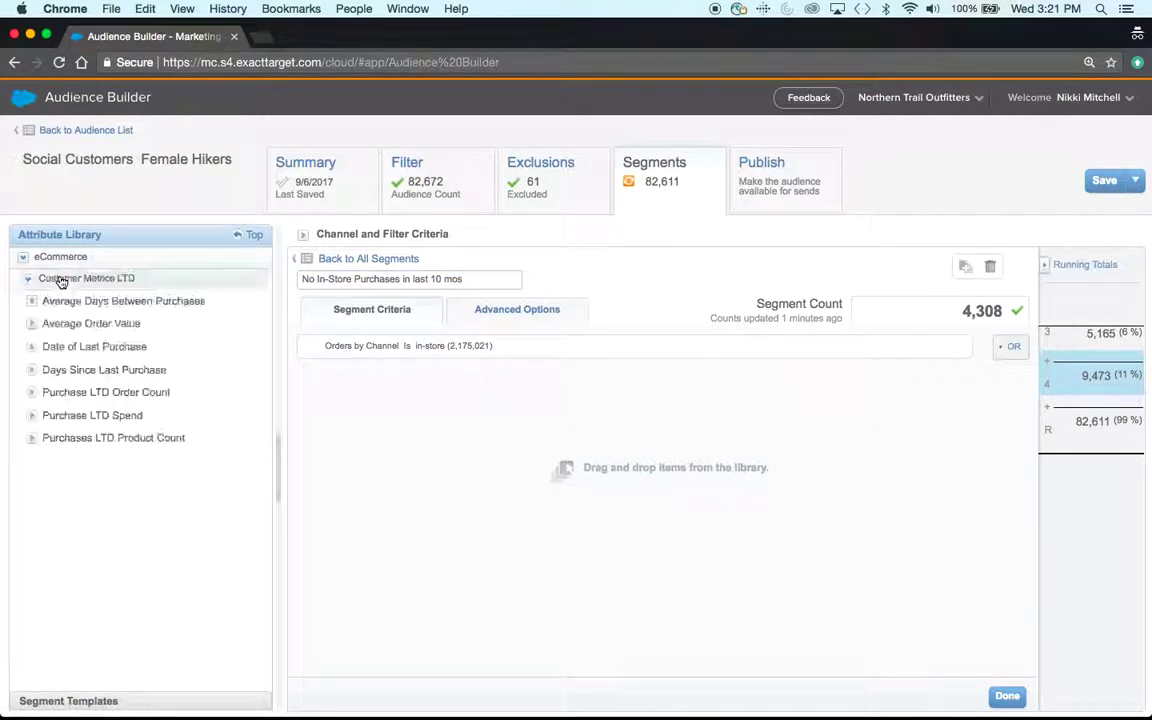
{"action": "left_click", "coordinate": [52, 350]}
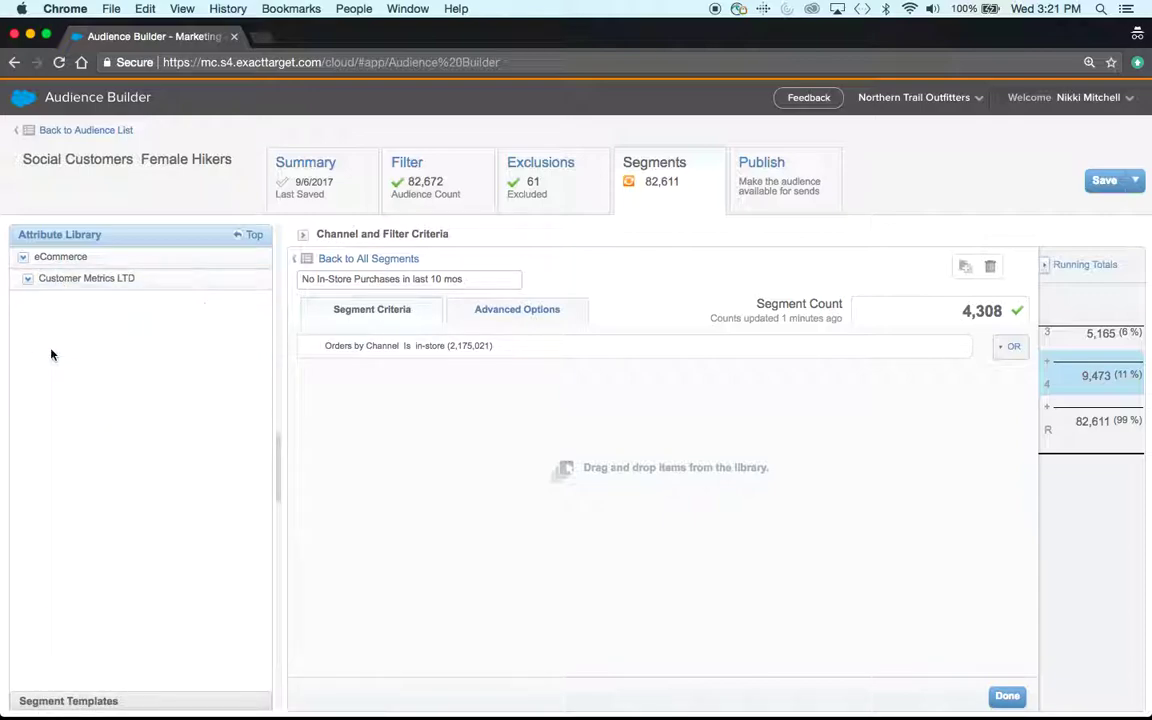
{"action": "left_click_drag", "start_coordinate": [72, 421], "coordinate": [300, 430]}
{"action": "left_click_drag", "start_coordinate": [95, 437], "coordinate": [450, 443]}
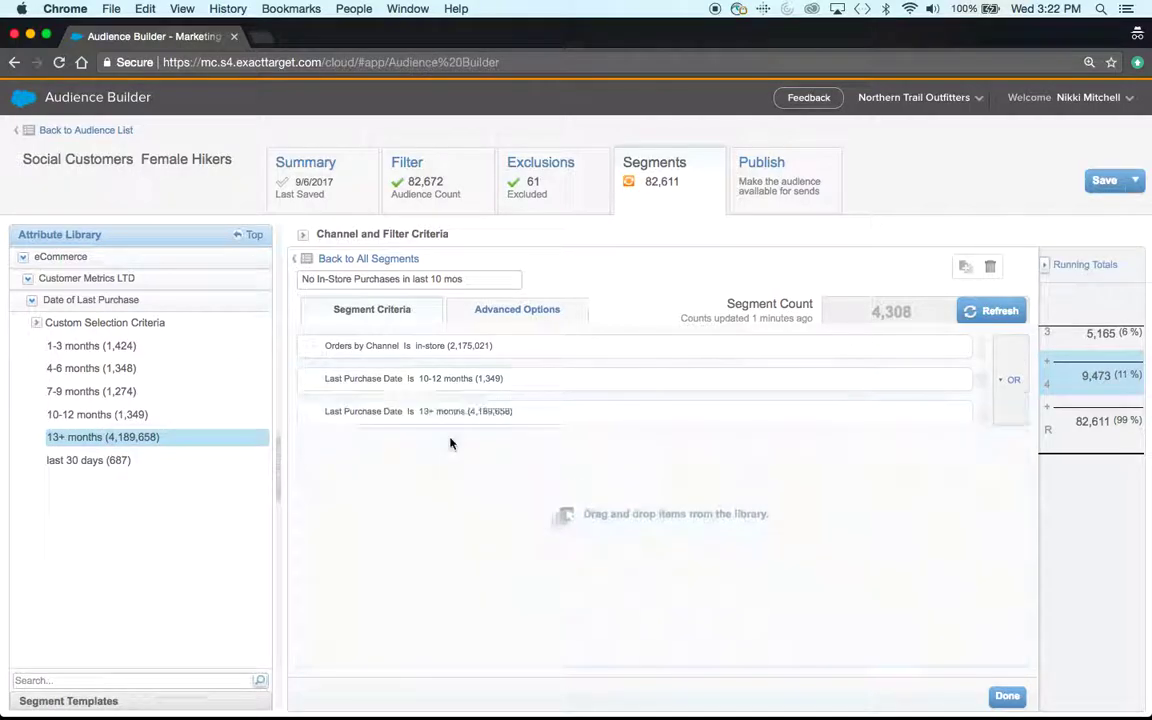
Step: Combine the in-store channel criterion using INC with an OR group of the two Last Purchase Date criteria, and refresh the segment count
{"action": "left_click", "coordinate": [978, 389]}
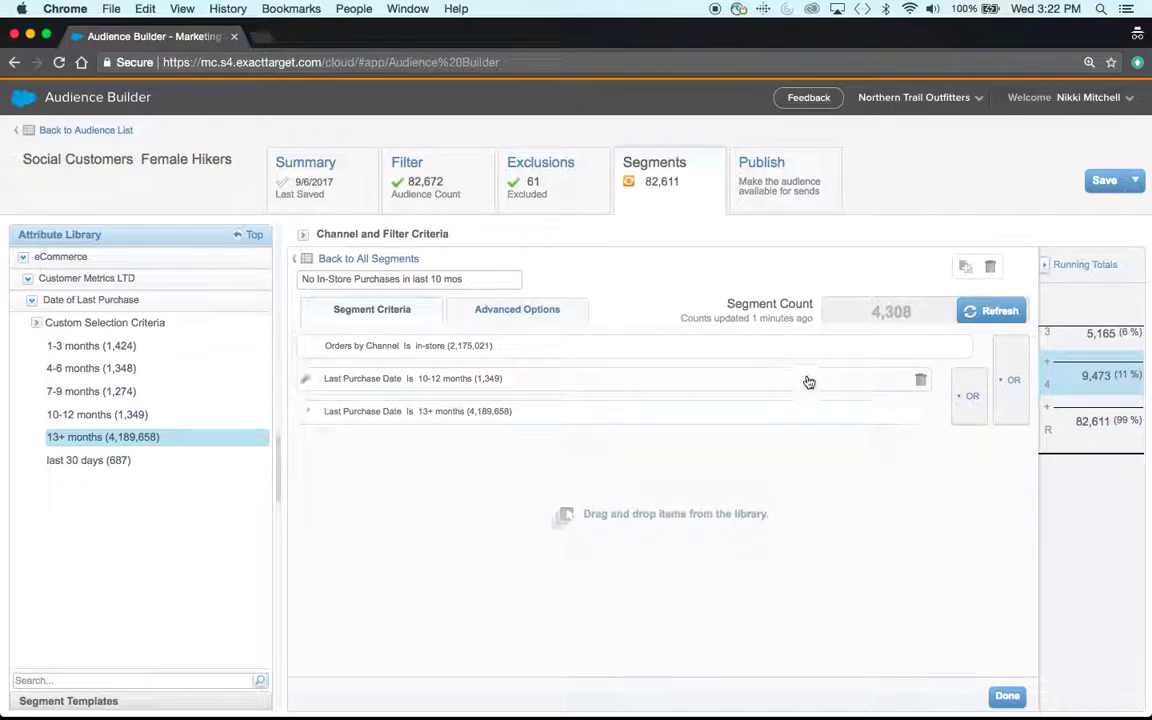
{"action": "left_click_drag", "start_coordinate": [810, 357], "coordinate": [776, 404]}
{"action": "left_click", "coordinate": [1006, 382]}
{"action": "left_click", "coordinate": [1004, 386]}
{"action": "left_click", "coordinate": [1002, 386]}
{"action": "left_click", "coordinate": [997, 429]}
{"action": "left_click", "coordinate": [1000, 311]}
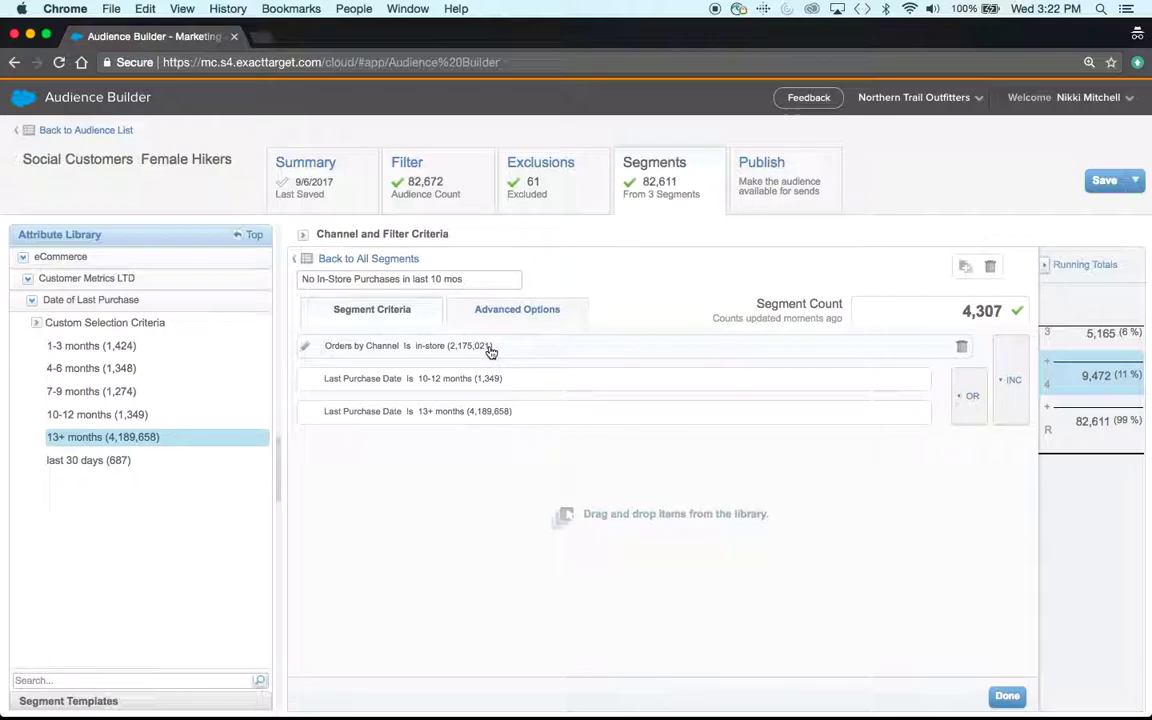
{"action": "left_click", "coordinate": [398, 258]}
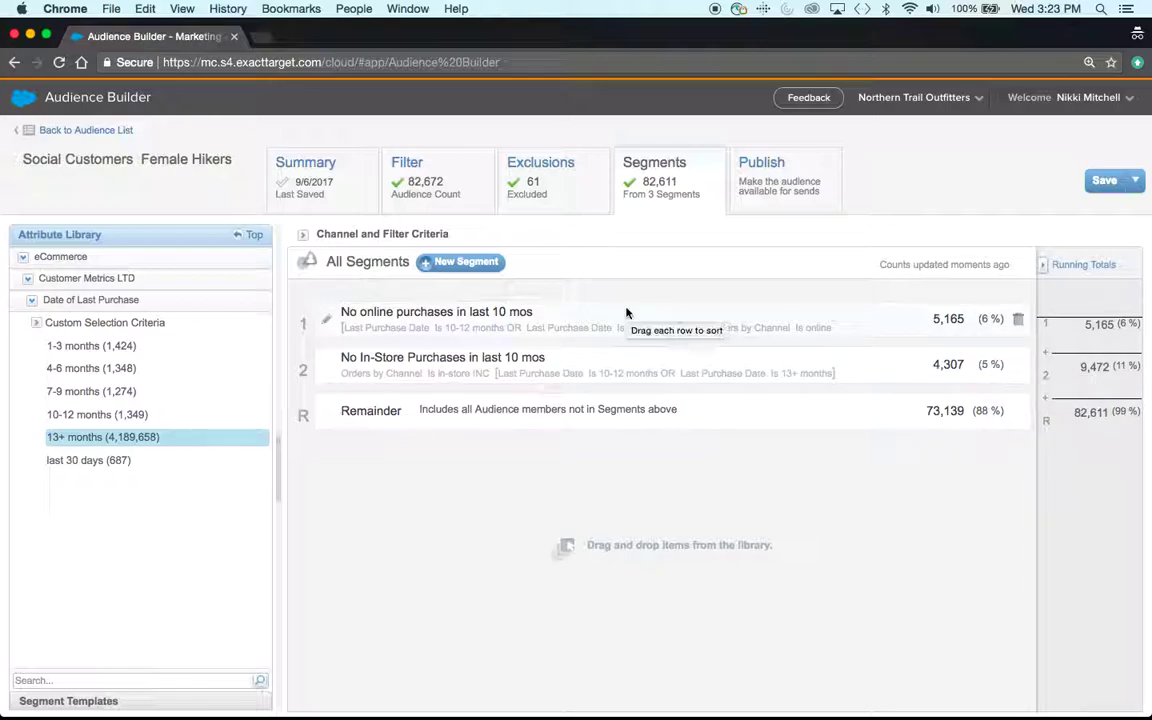
Step: Set the segment code of the No online purchases in last 10 mos segment to "No Online orders in last 10 months or more"
{"action": "left_click", "coordinate": [325, 324]}
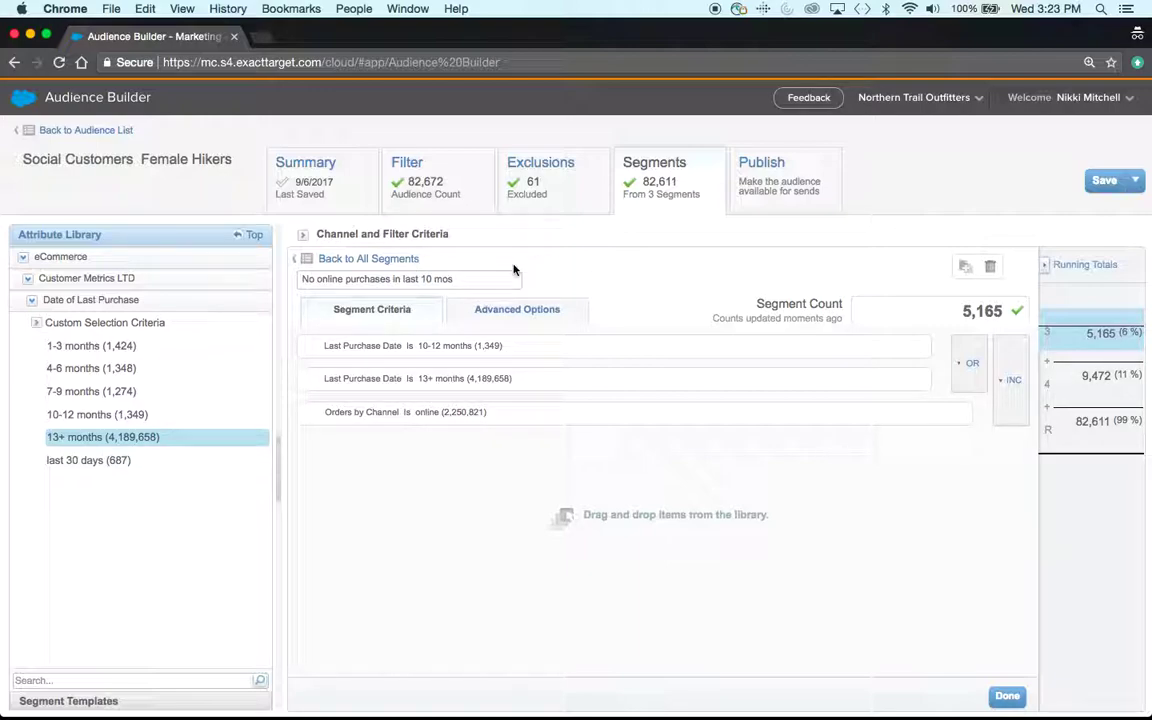
{"action": "left_click", "coordinate": [513, 318]}
{"action": "left_click", "coordinate": [478, 352]}
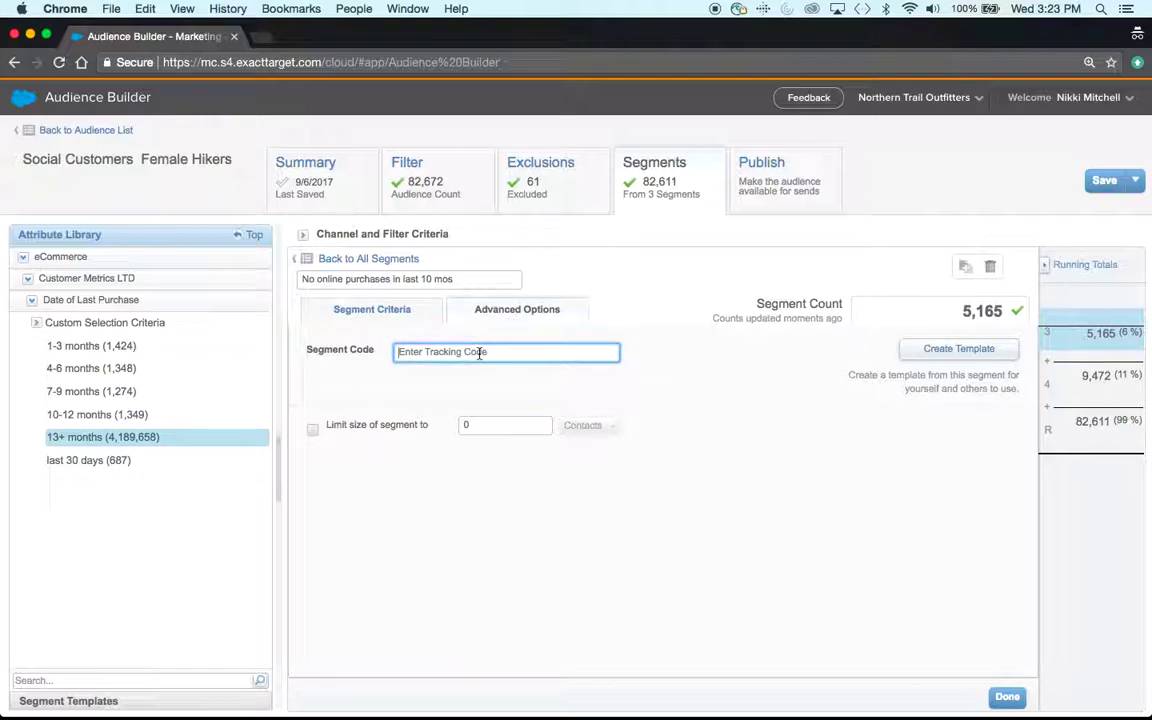
{"action": "type", "text": "No Online orders in last 10 mont"}
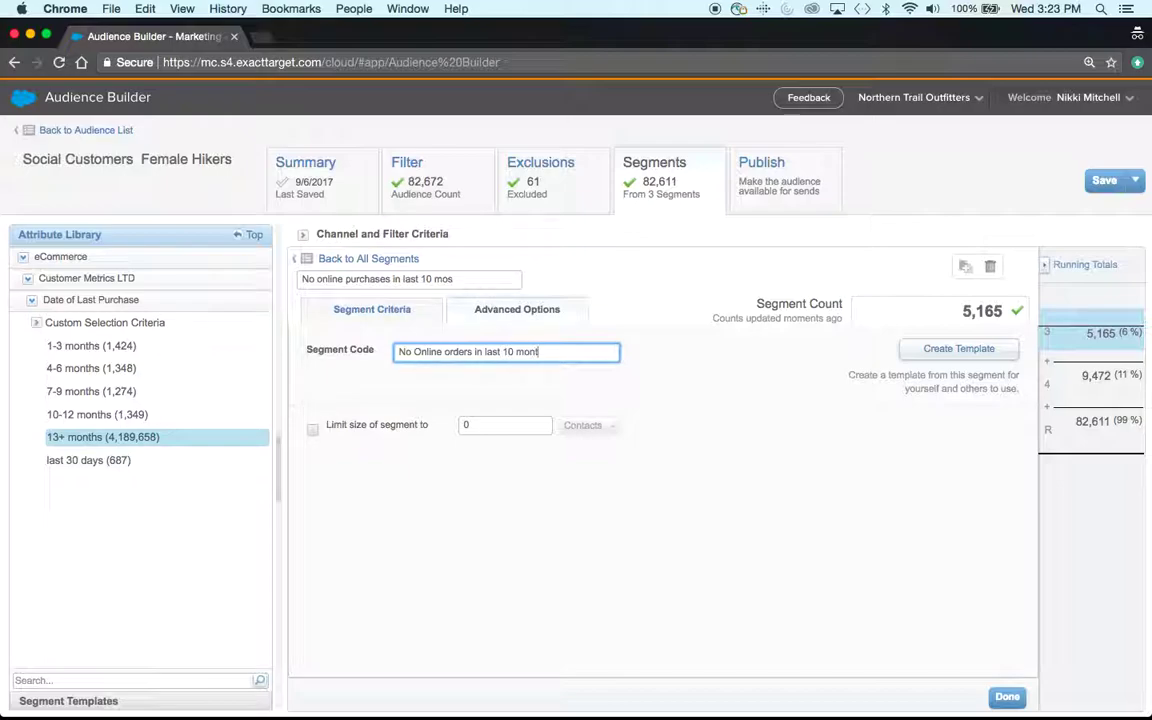
{"action": "type", "text": "hs or more"}
{"action": "left_click", "coordinate": [705, 358]}
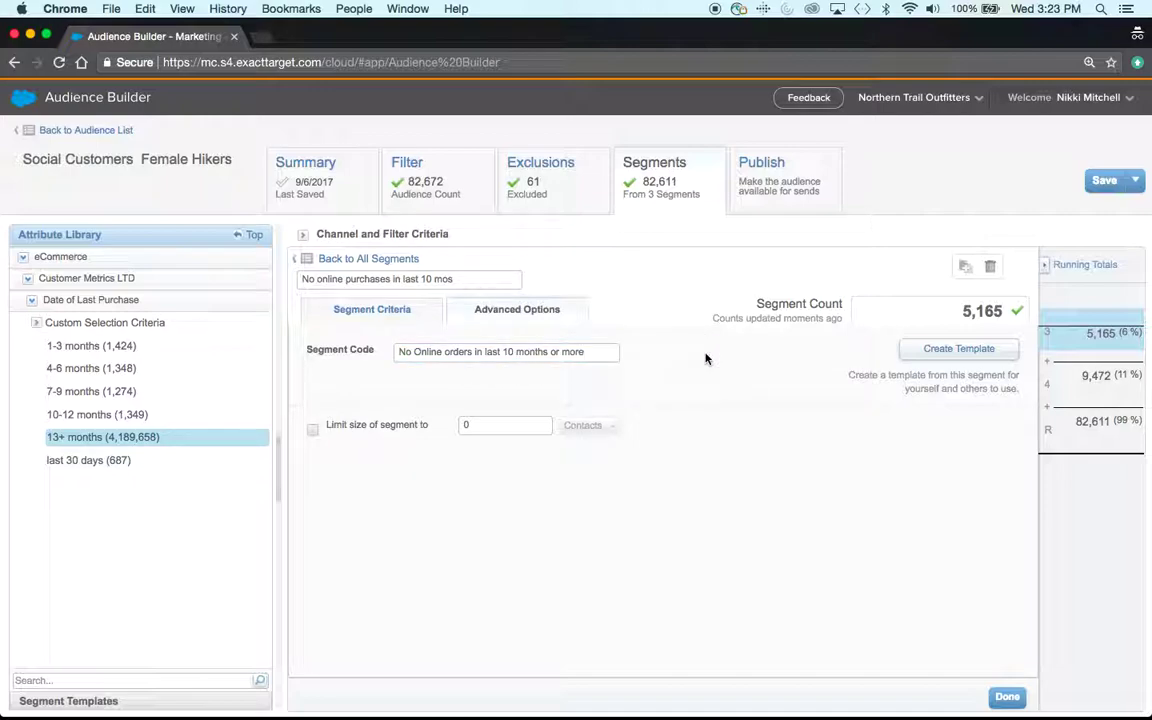
{"action": "left_click", "coordinate": [314, 433]}
{"action": "type", "text": "1"}
{"action": "left_click", "coordinate": [596, 427]}
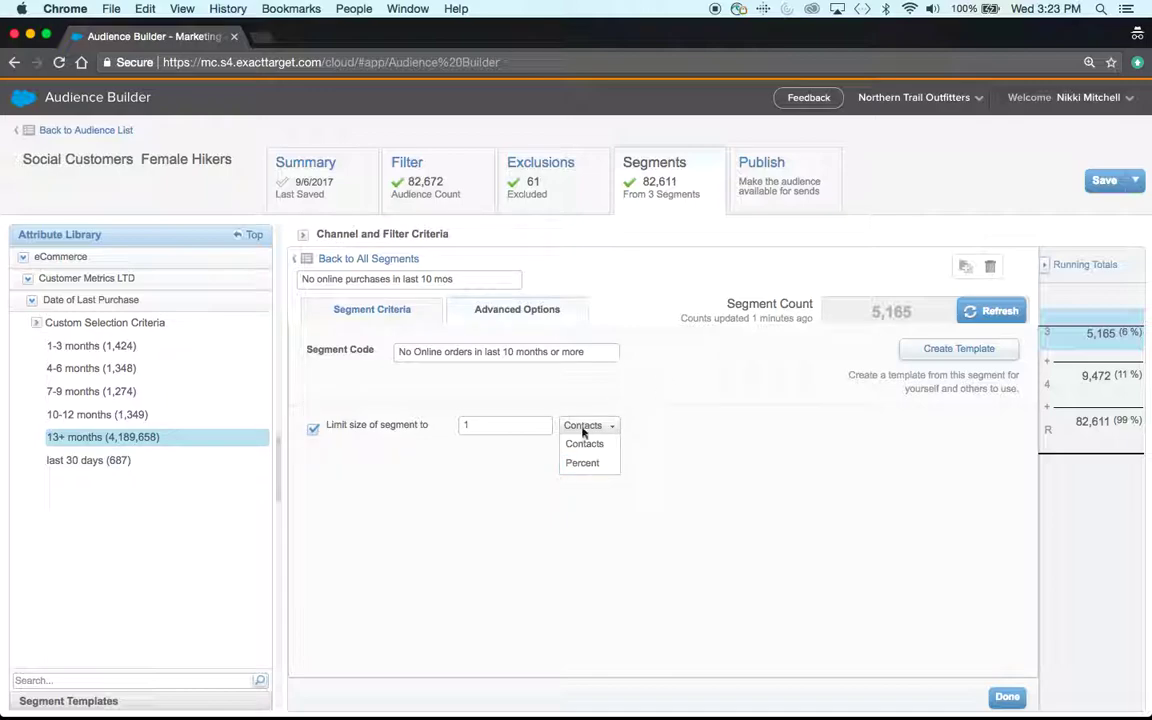
{"action": "left_click", "coordinate": [311, 431]}
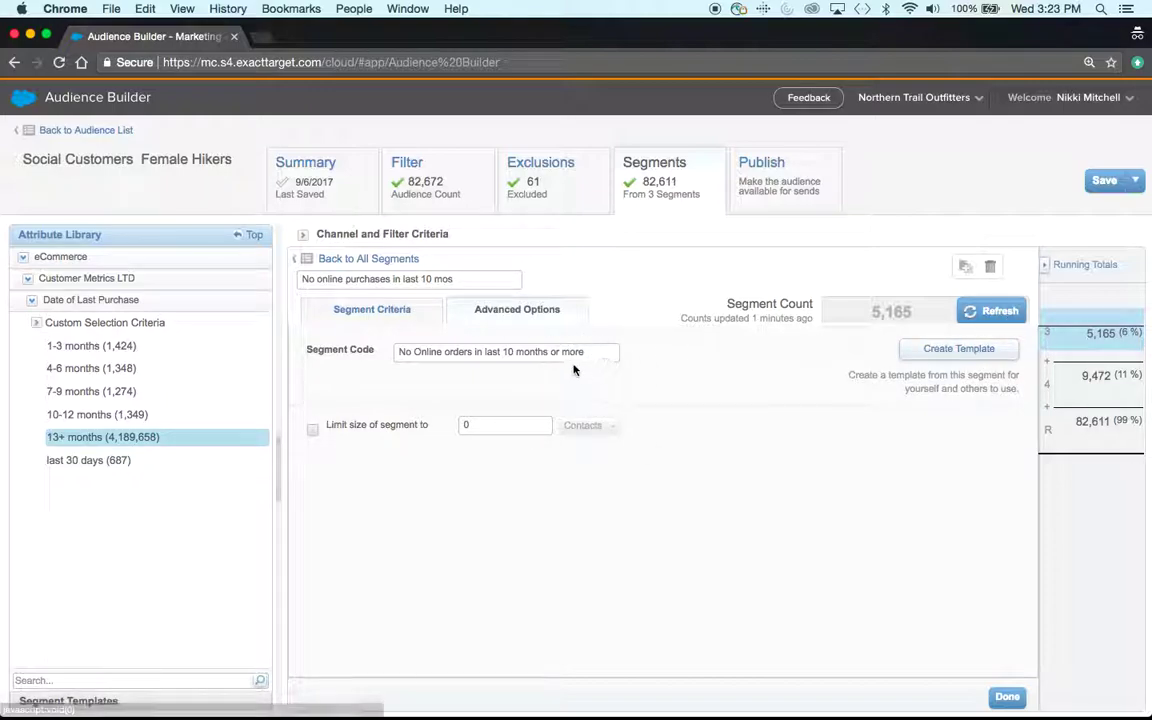
Step: Create a template named No online purchases in last 10 mos from this segment, and show only My Templates among the segment templates
{"action": "left_click", "coordinate": [937, 352]}
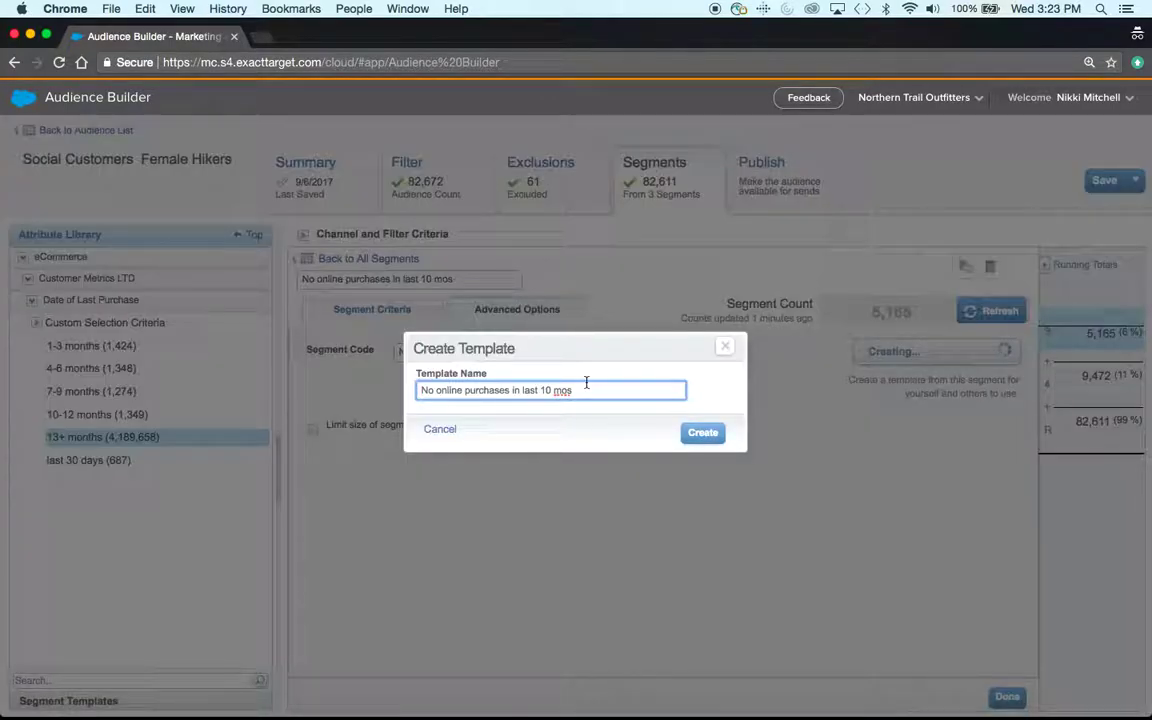
{"action": "left_click", "coordinate": [706, 434]}
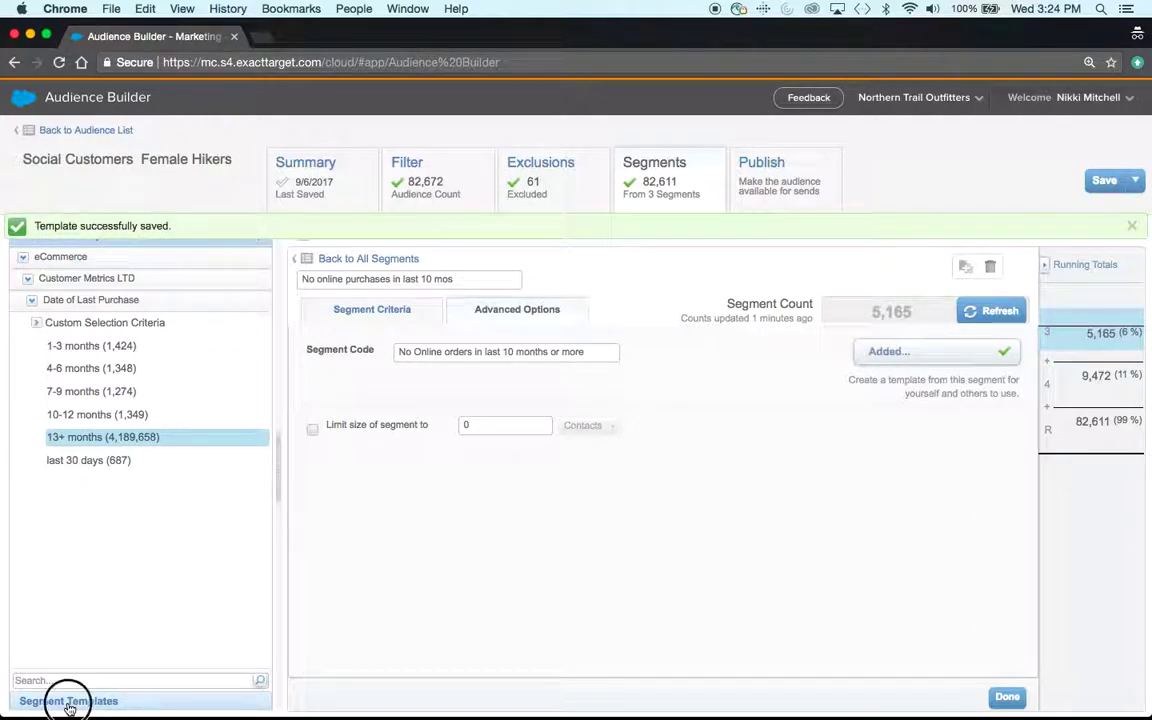
{"action": "left_click", "coordinate": [69, 702]}
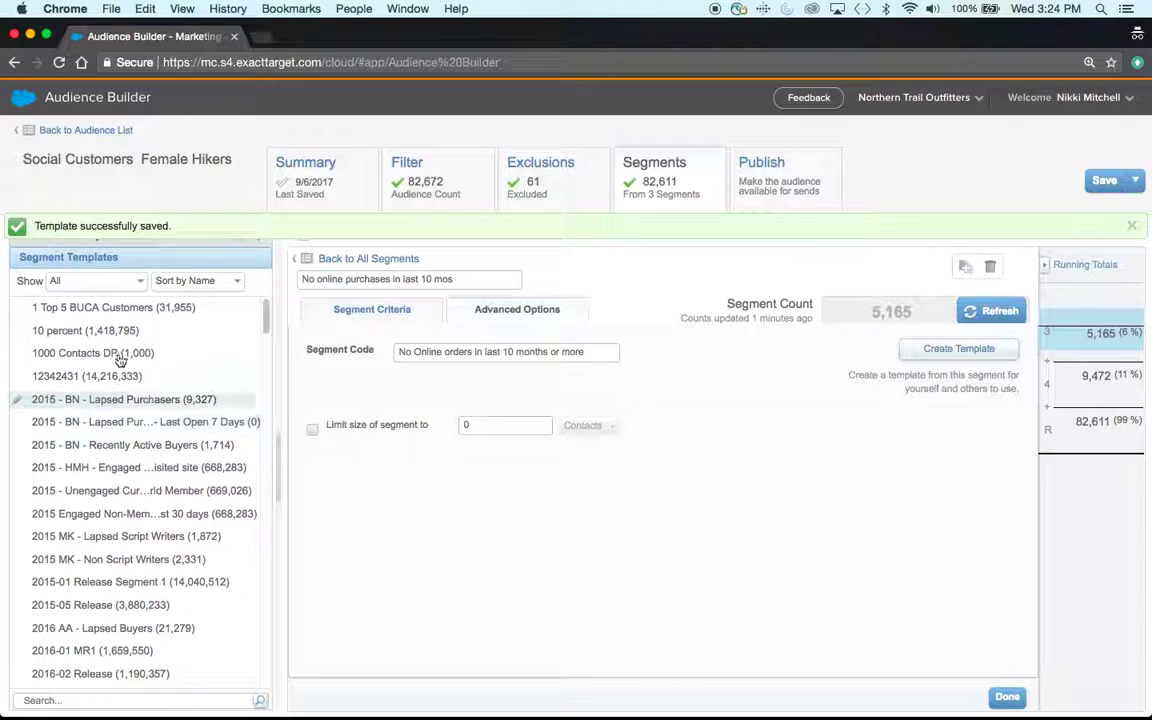
{"action": "scroll", "coordinate": [140, 420], "scroll_direction": "down", "scroll_amount": 3}
{"action": "scroll", "coordinate": [140, 460], "scroll_direction": "up", "scroll_amount": 3}
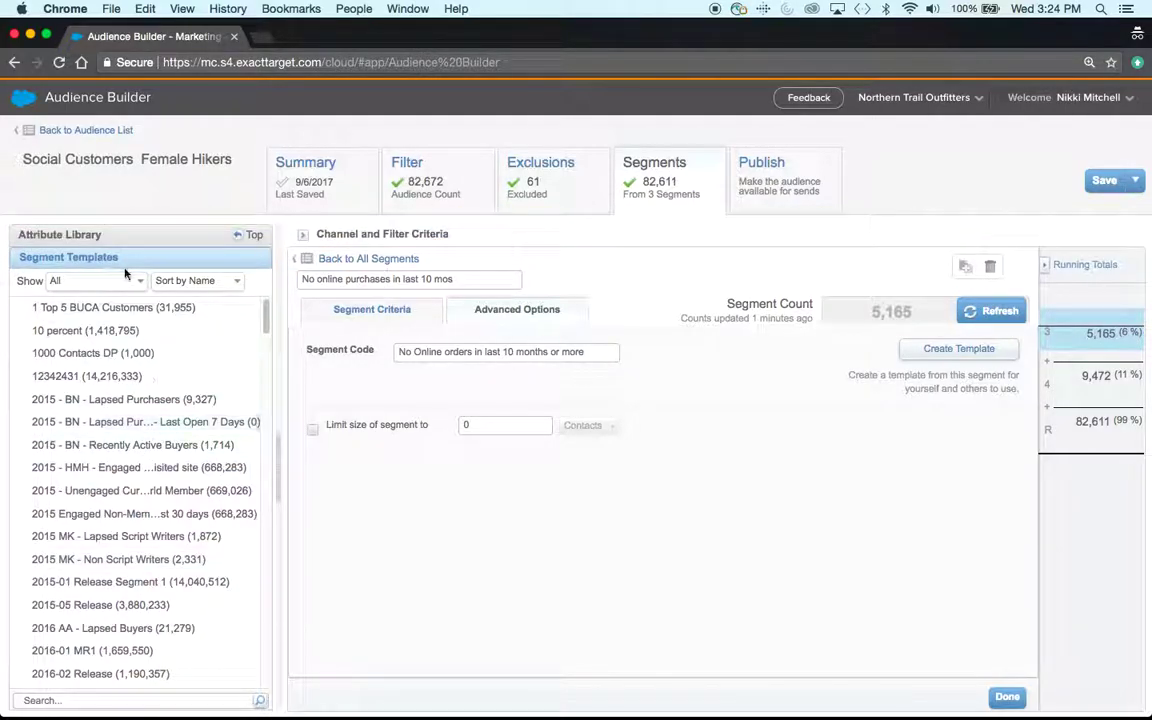
{"action": "left_click", "coordinate": [80, 280]}
{"action": "left_click", "coordinate": [105, 327]}
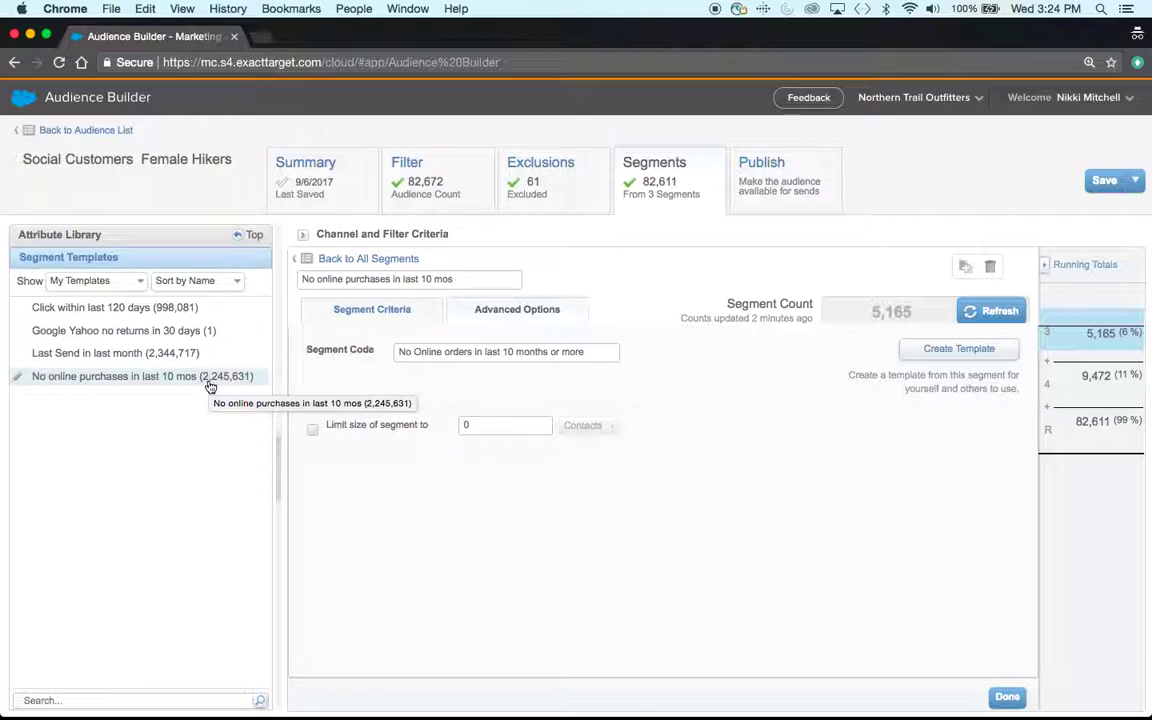
Step: Set the segment code of the No In-Store Purchases in last 10 mos segment to "No InStore purchases in last 10 mos"
{"action": "left_click", "coordinate": [397, 262]}
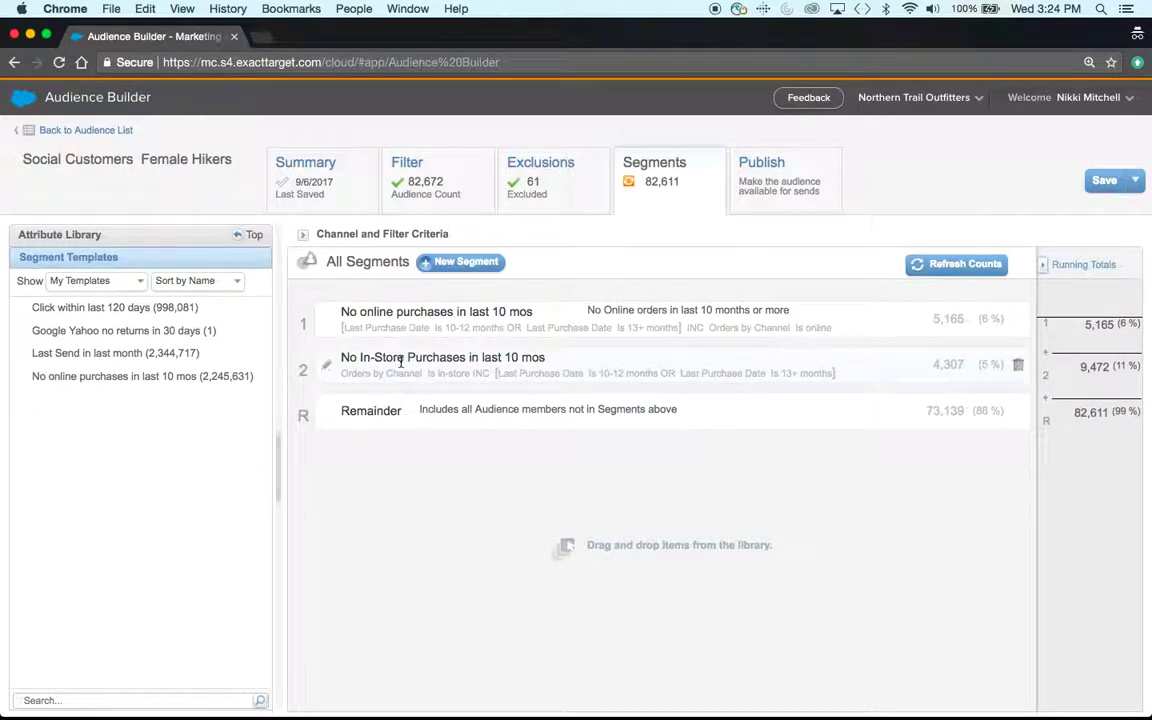
{"action": "left_click", "coordinate": [326, 368]}
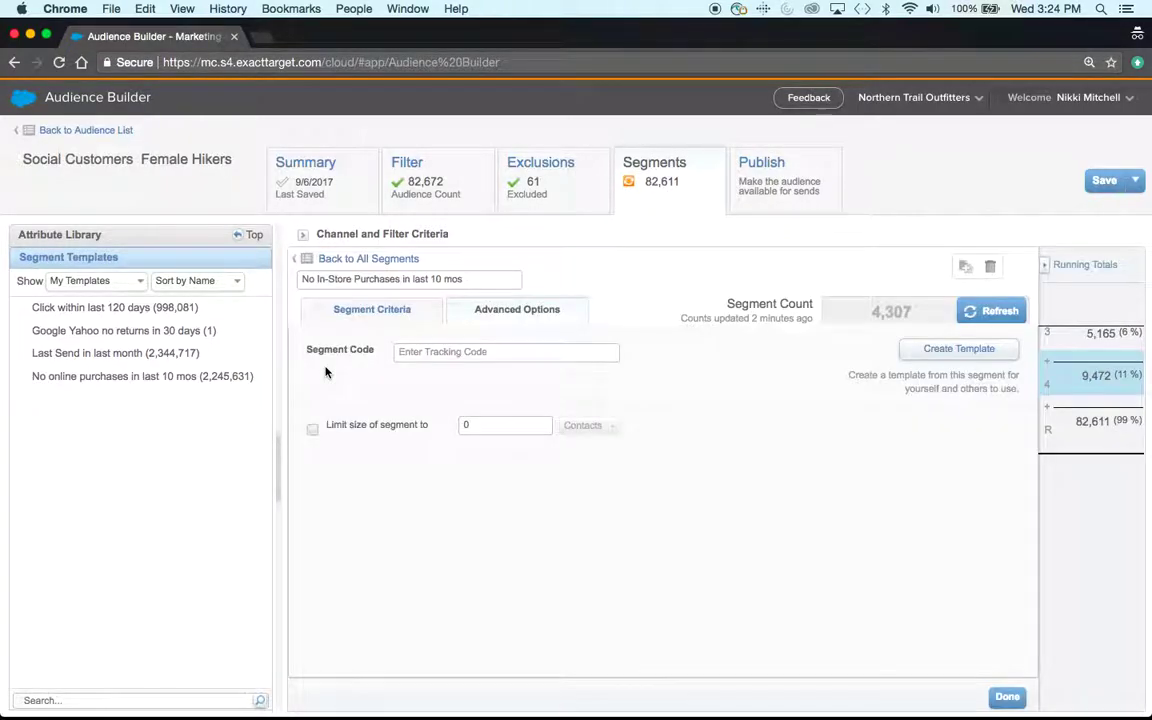
{"action": "left_click", "coordinate": [455, 352]}
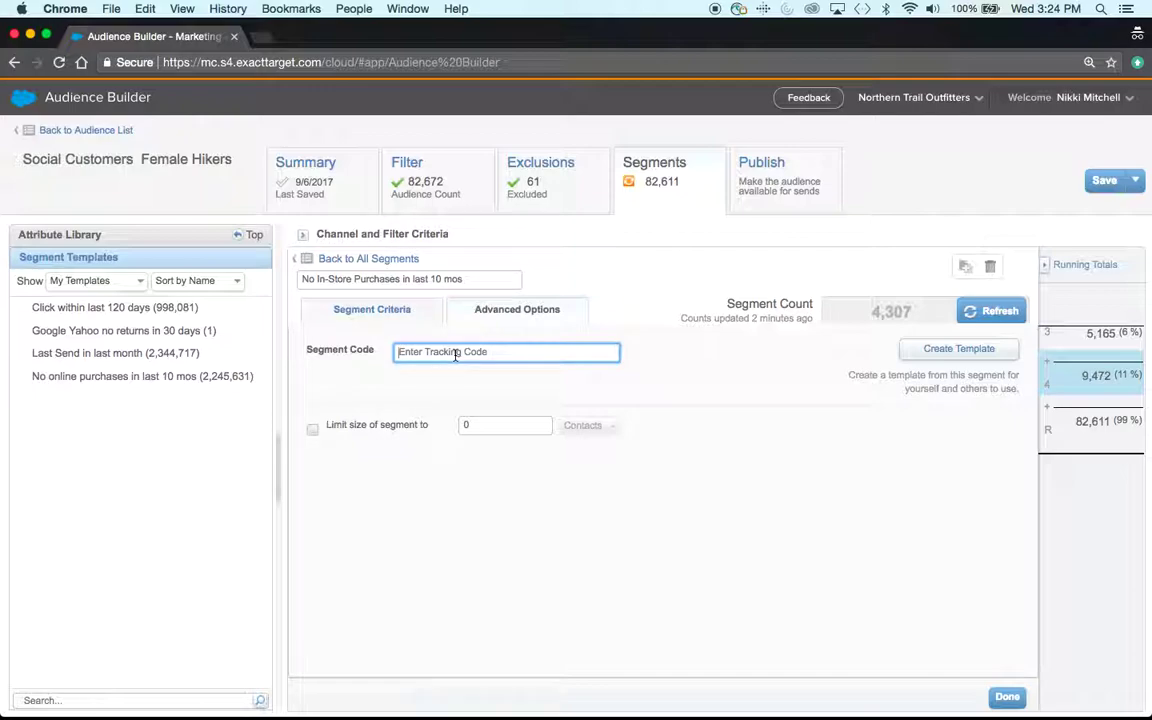
{"action": "type", "text": "No In"}
{"action": "type", "text": "-Store"}
{"action": "key", "text": "BackSpace"}
{"action": "key", "text": "BackSpace"}
{"action": "key", "text": "BackSpace"}
{"action": "key", "text": "BackSpace"}
{"action": "key", "text": "BackSpace"}
{"action": "key", "text": "BackSpace"}
{"action": "type", "text": "S"}
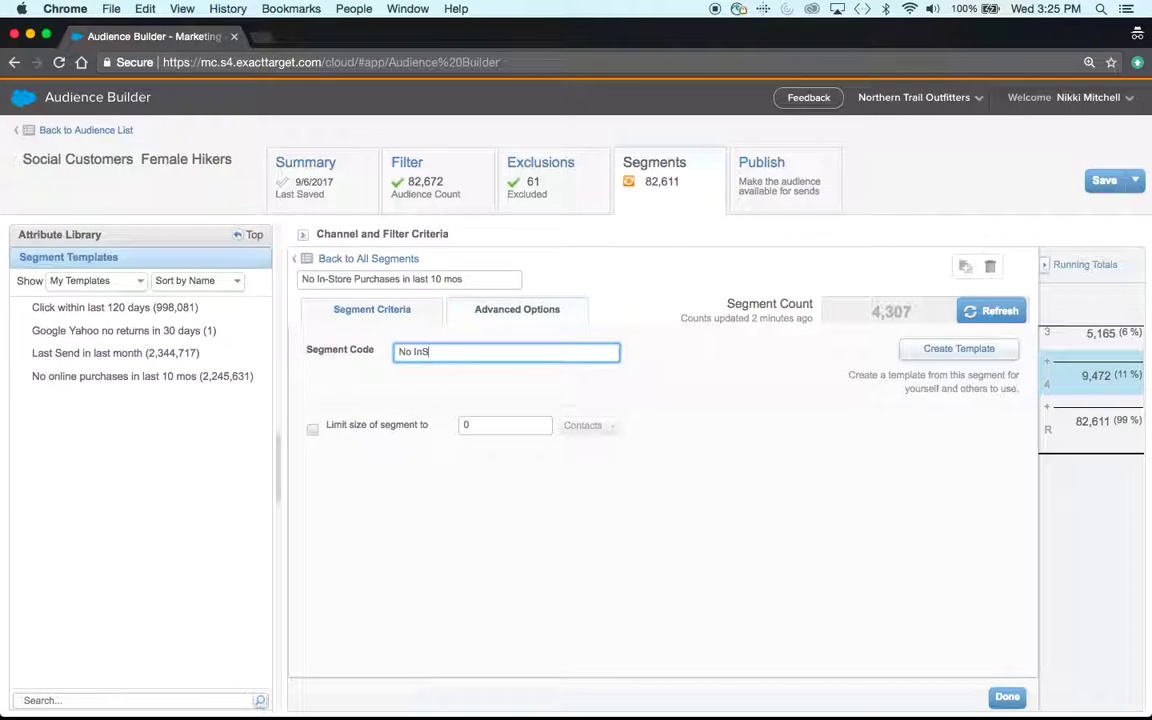
{"action": "type", "text": "tore purchases in tast 10 mos"}
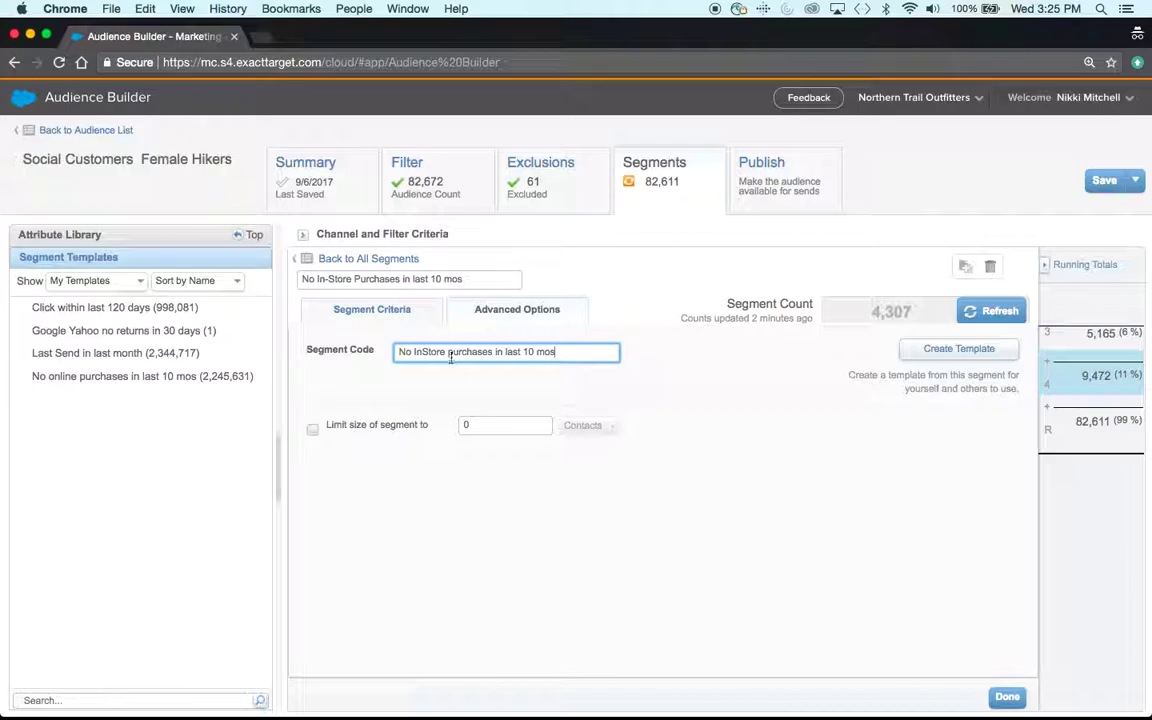
Step: Create a template named No In-Store Purchases in last 10 mos from the in-store segment and finish editing the segment
{"action": "left_click", "coordinate": [916, 357]}
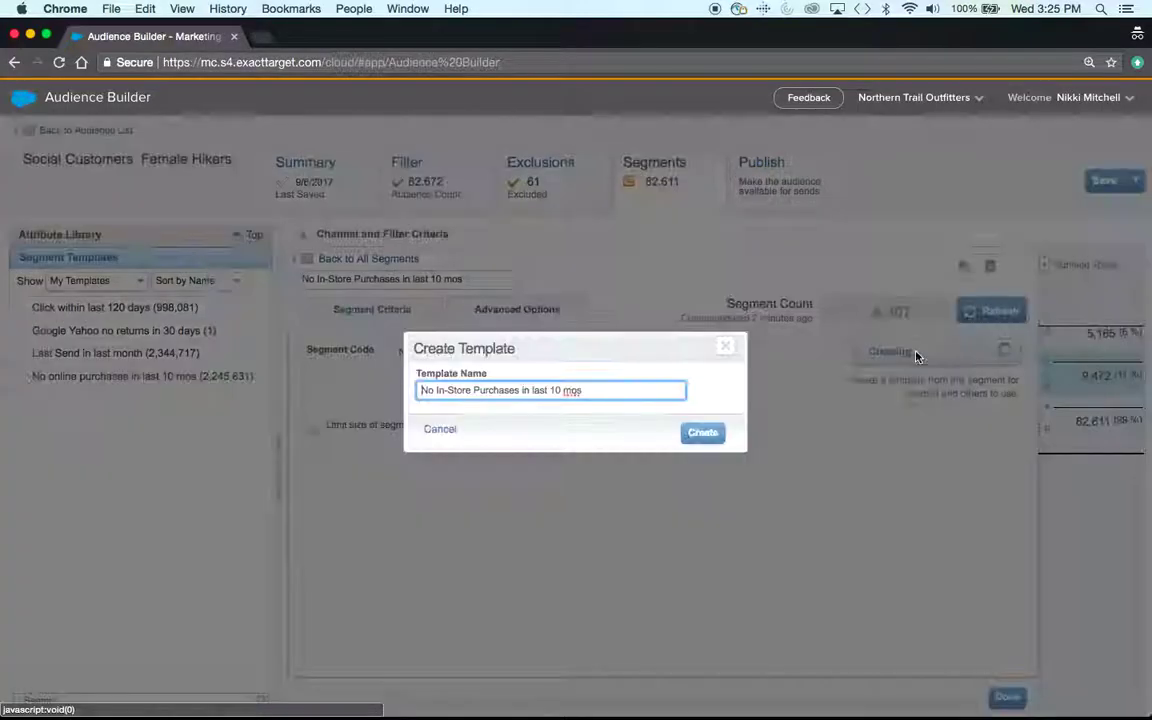
{"action": "left_click", "coordinate": [705, 435]}
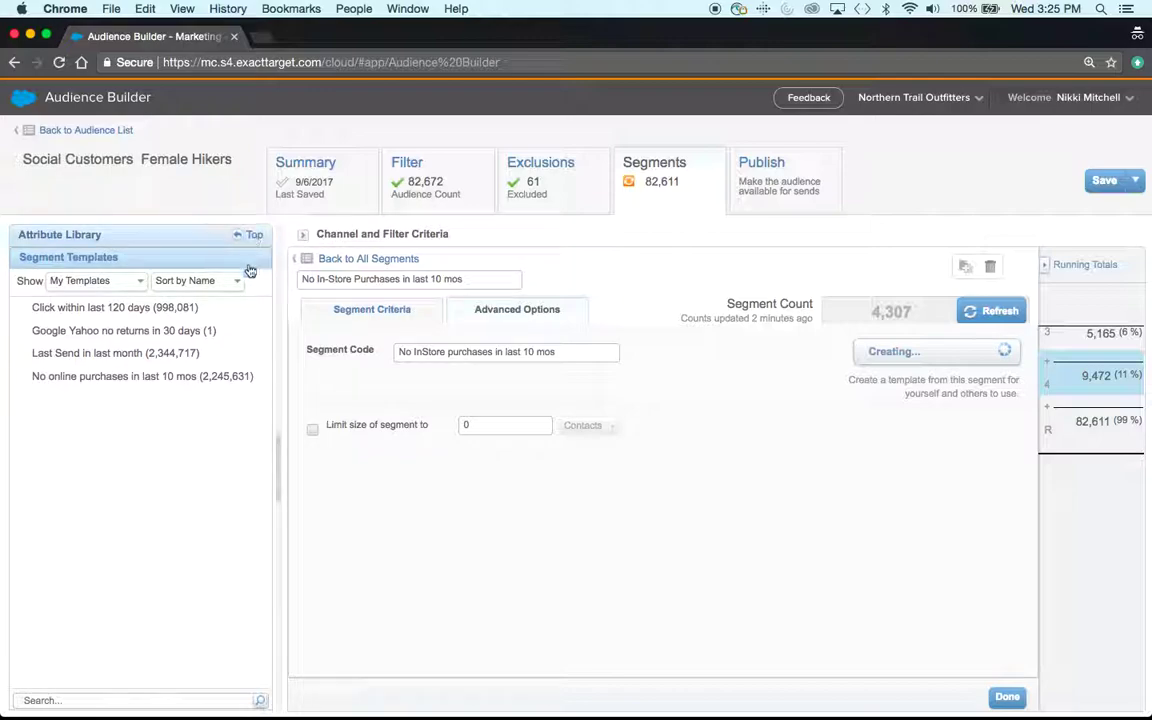
{"action": "left_click", "coordinate": [89, 258]}
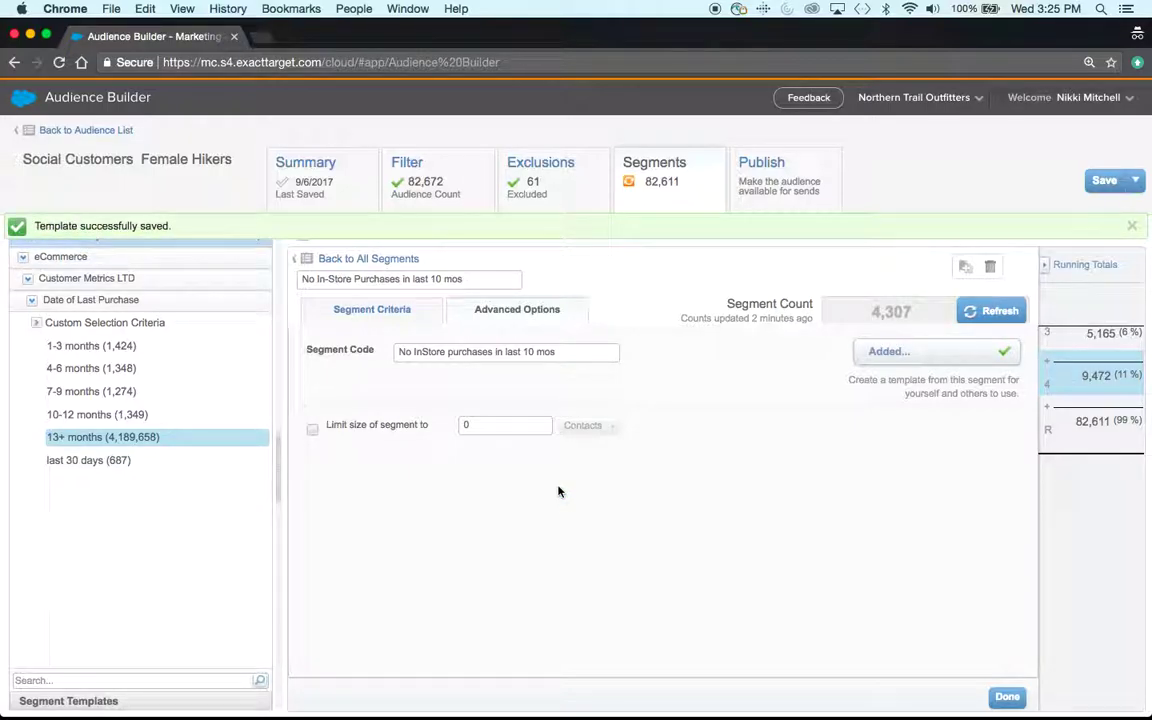
{"action": "left_click", "coordinate": [1009, 697]}
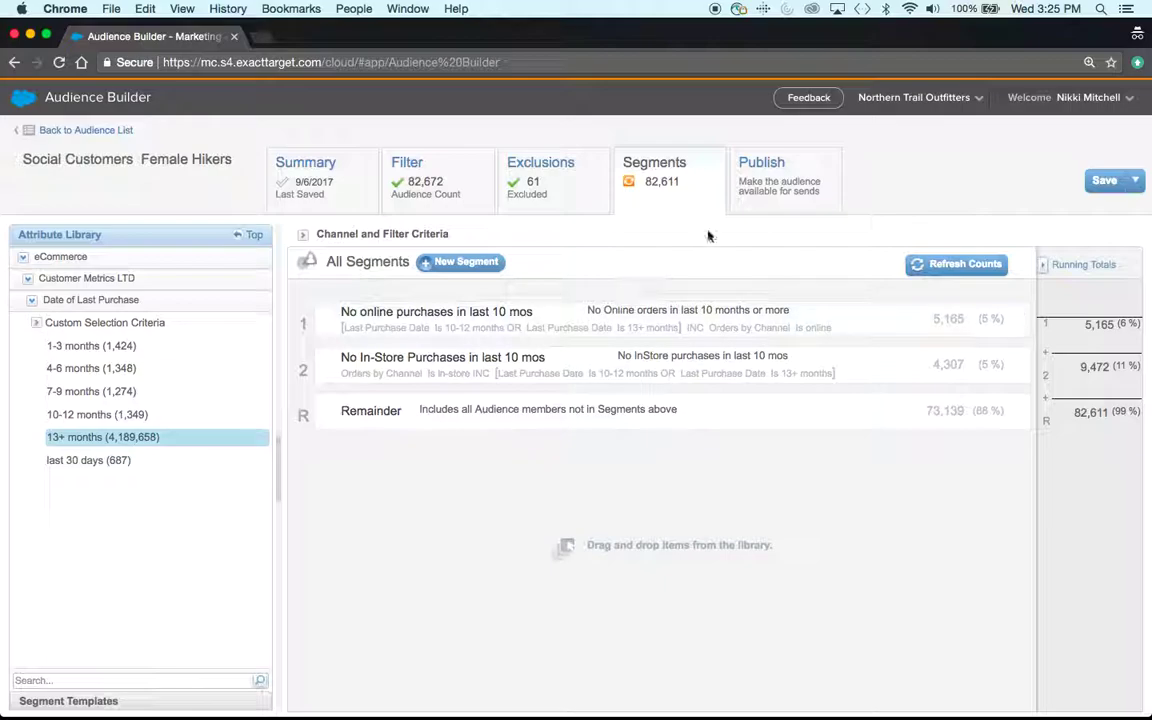
Step: Switch to the Publishing Audiences slide in Adobe Acrobat
{"action": "key", "text": "ctrl+Up"}
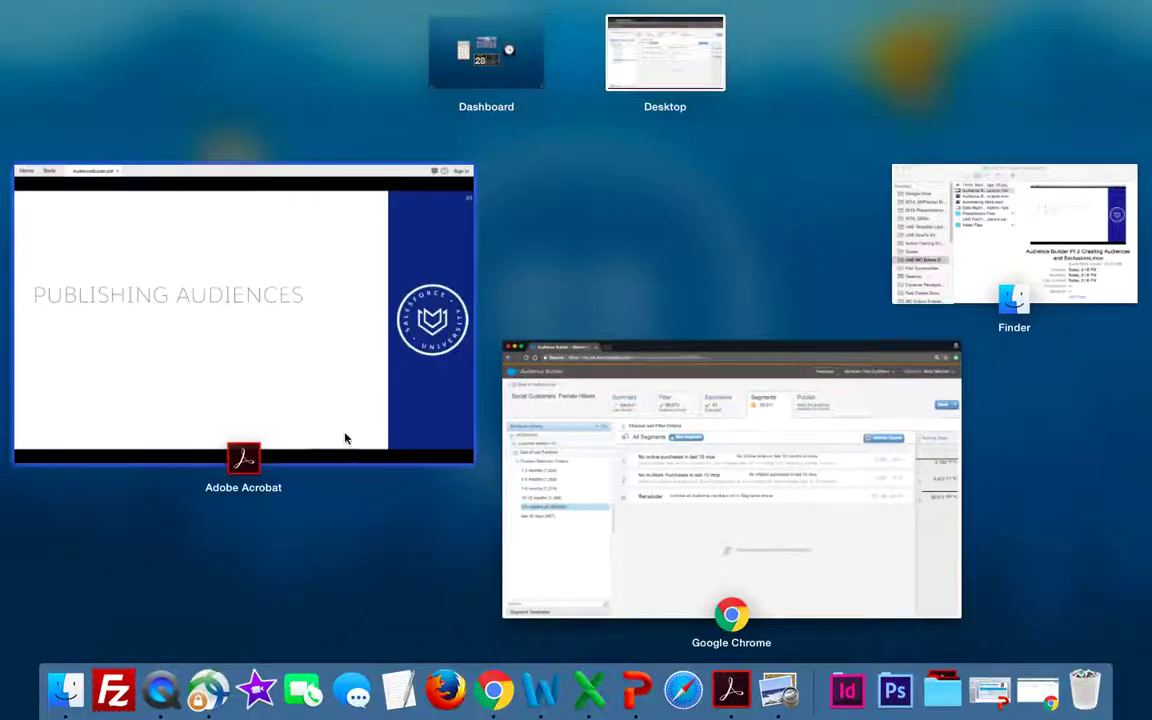
{"action": "left_click", "coordinate": [316, 360]}
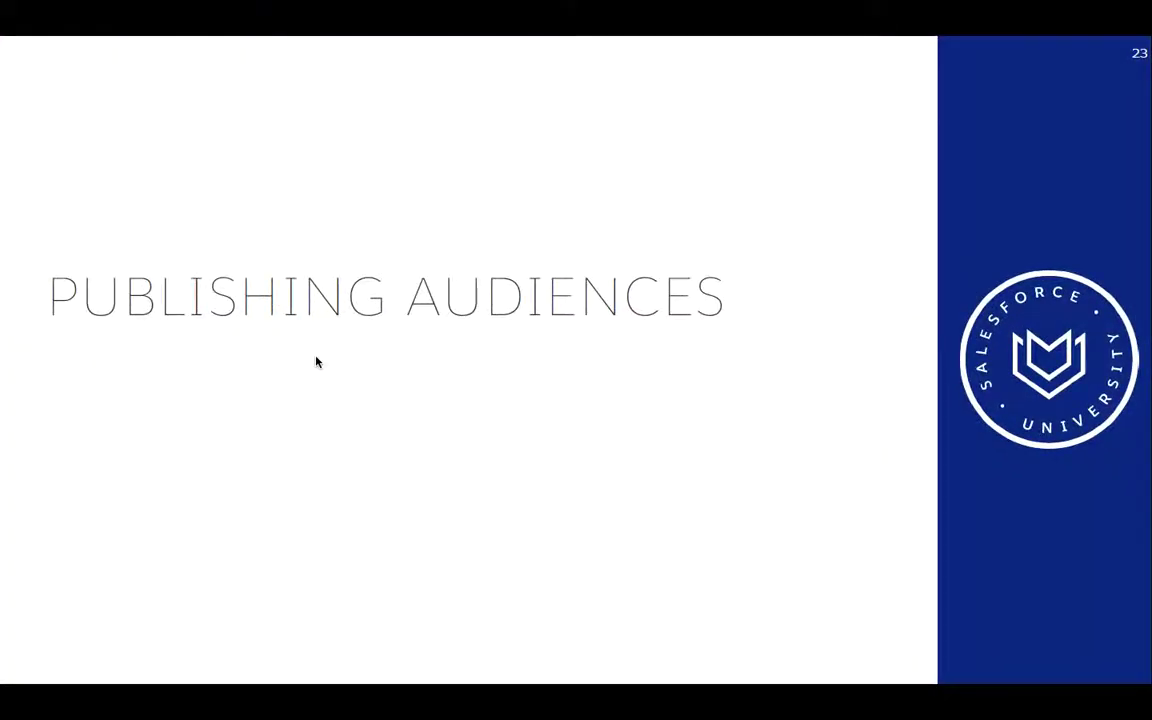